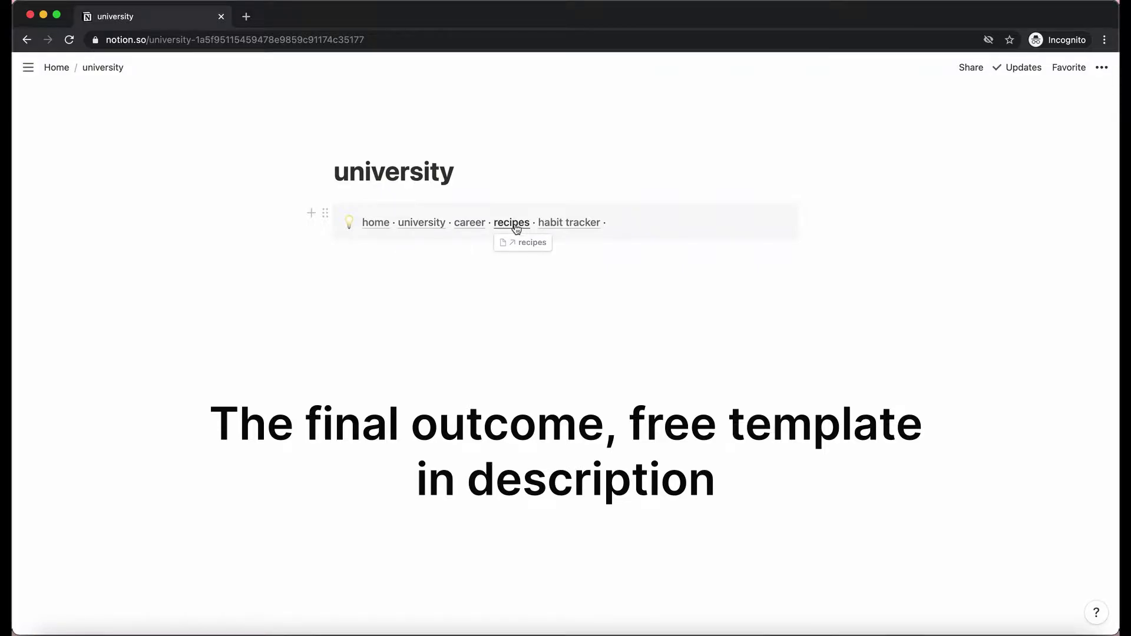
Paste the navigation callout's block link onto the empty recipes page as a linked bar, then return Home.
left_click(386, 227)
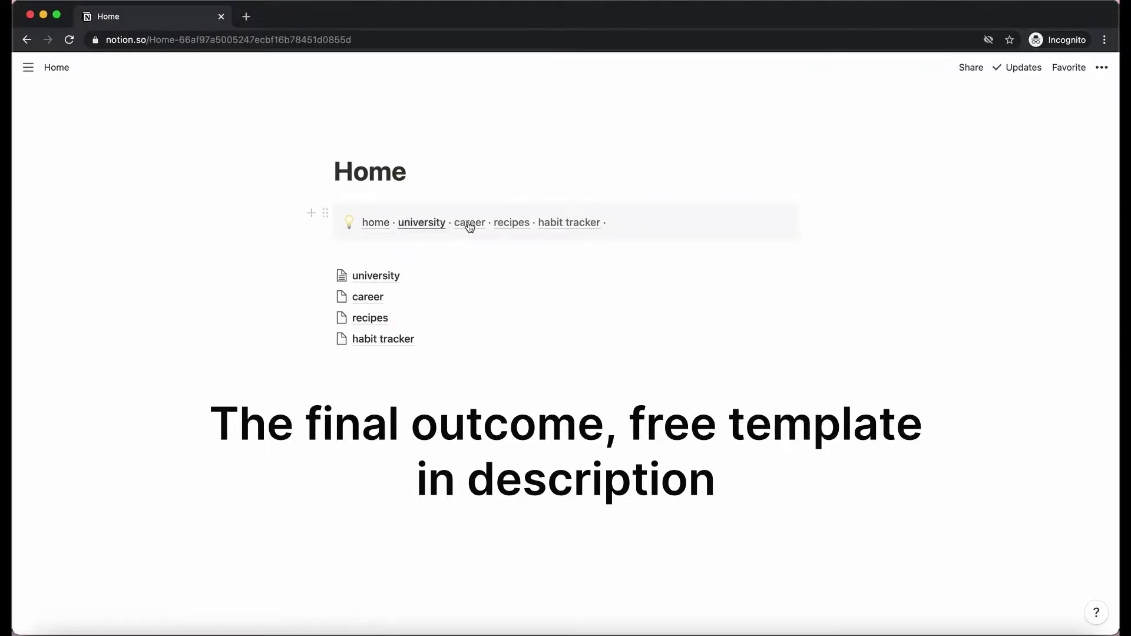
left_click(507, 223)
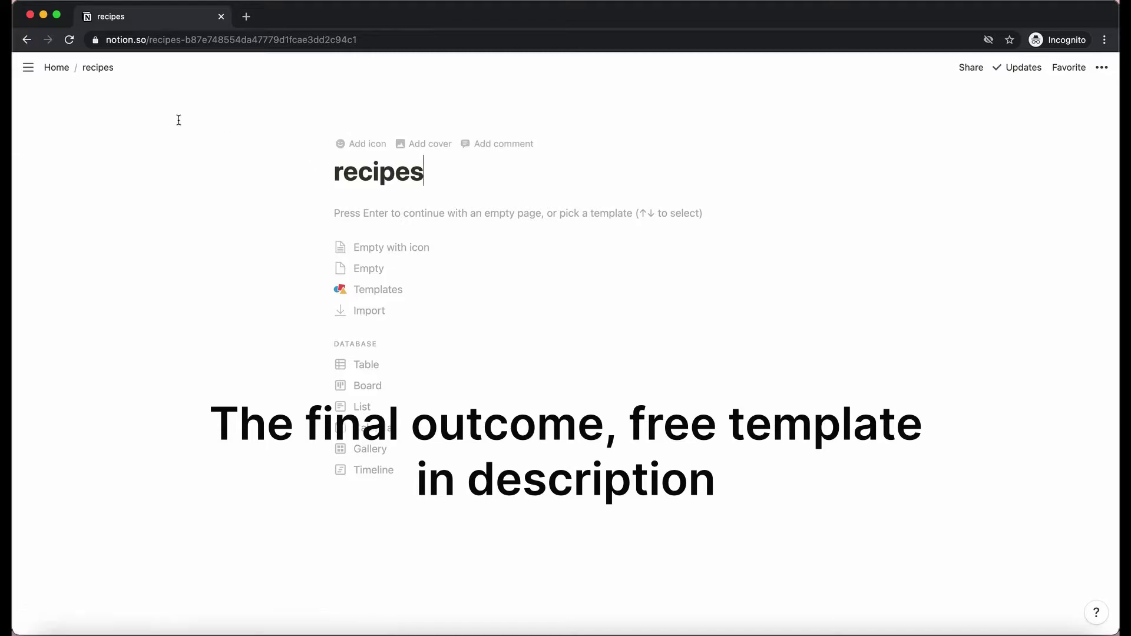
left_click(396, 269)
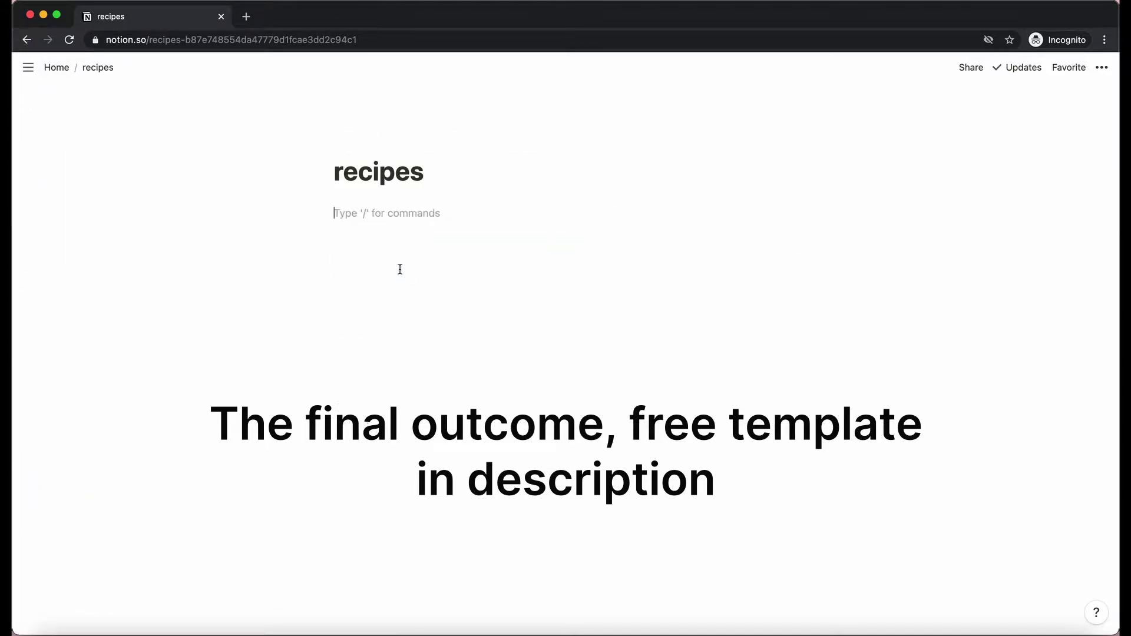
left_click(670, 274)
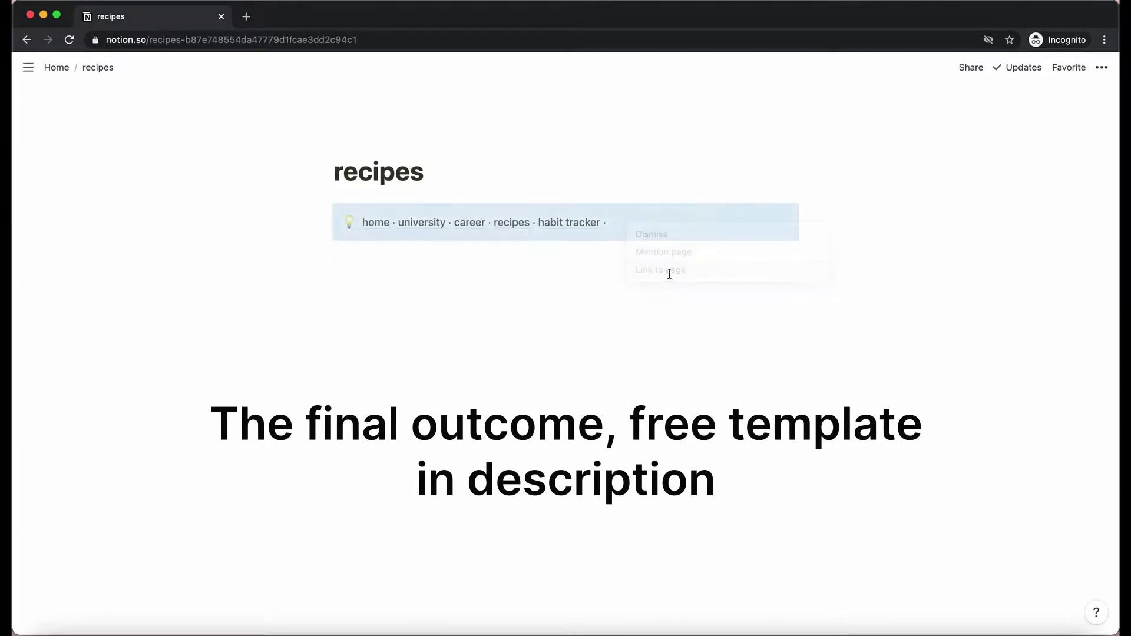
left_click(376, 222)
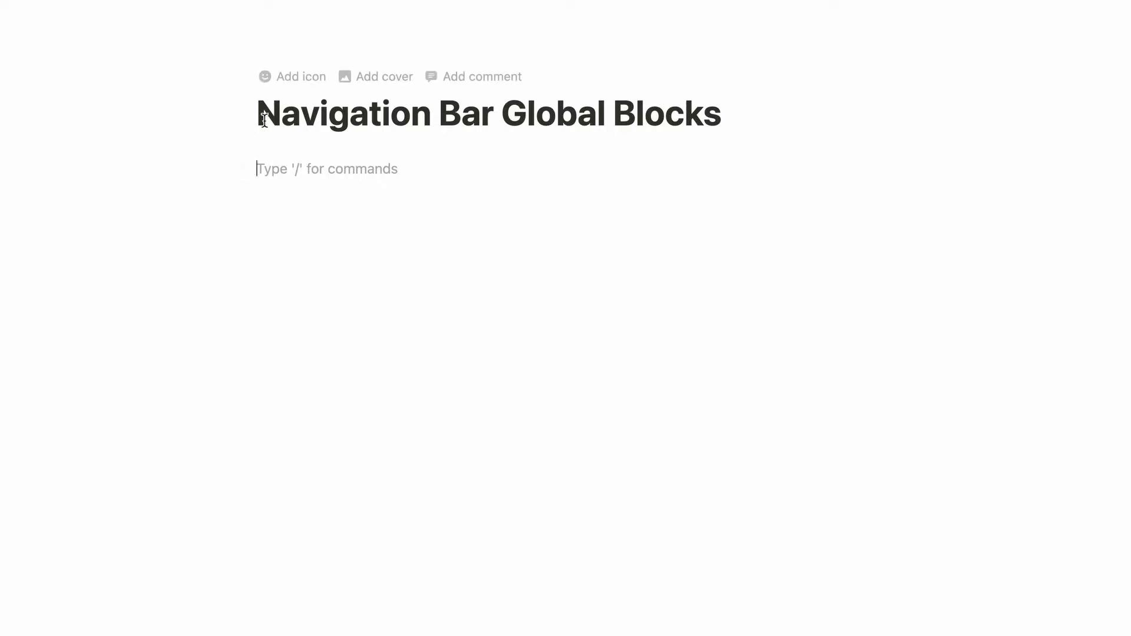
Retitle the page 'Home' and paste university, career, recipes and habit tracker as lines below.
left_click_drag(260, 114, 768, 116)
type("Home")
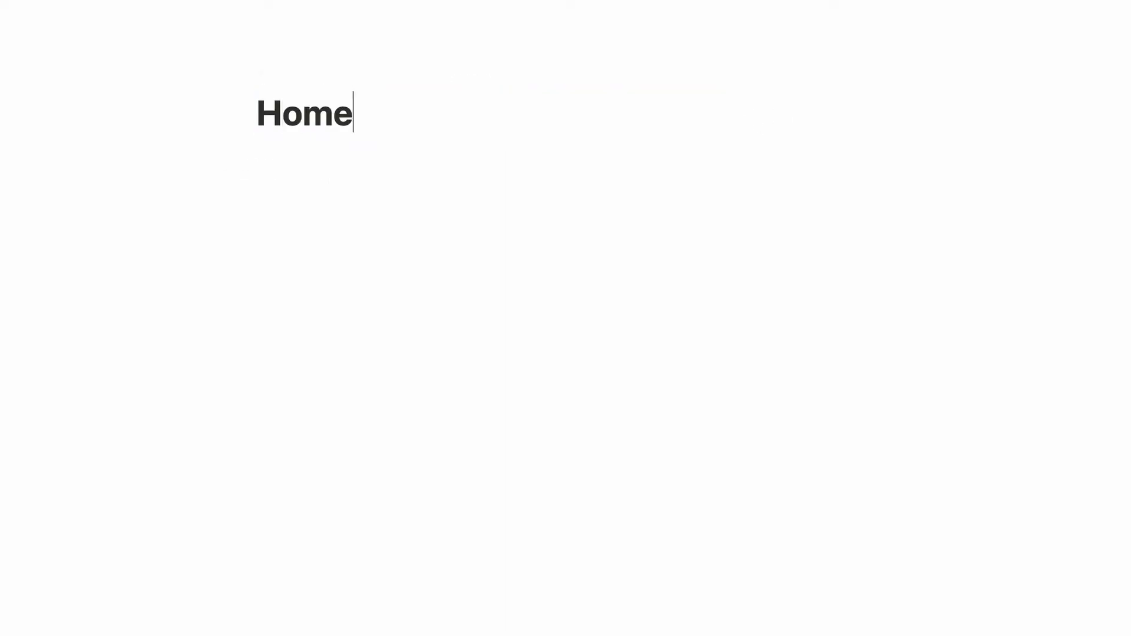
key("Return")
type("university career recipes habit tracker")
Turn the four lines into sub-pages and add an empty line under the Home title.
left_click_drag(278, 169, 281, 253)
left_click(244, 166)
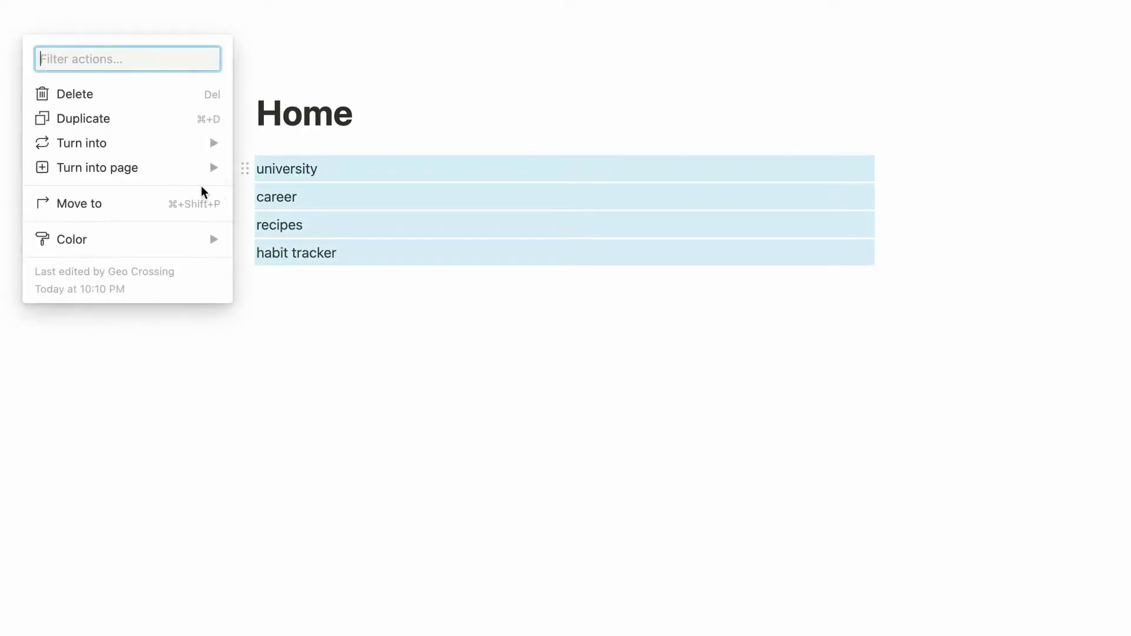
mouse_move(189, 143)
left_click(307, 96)
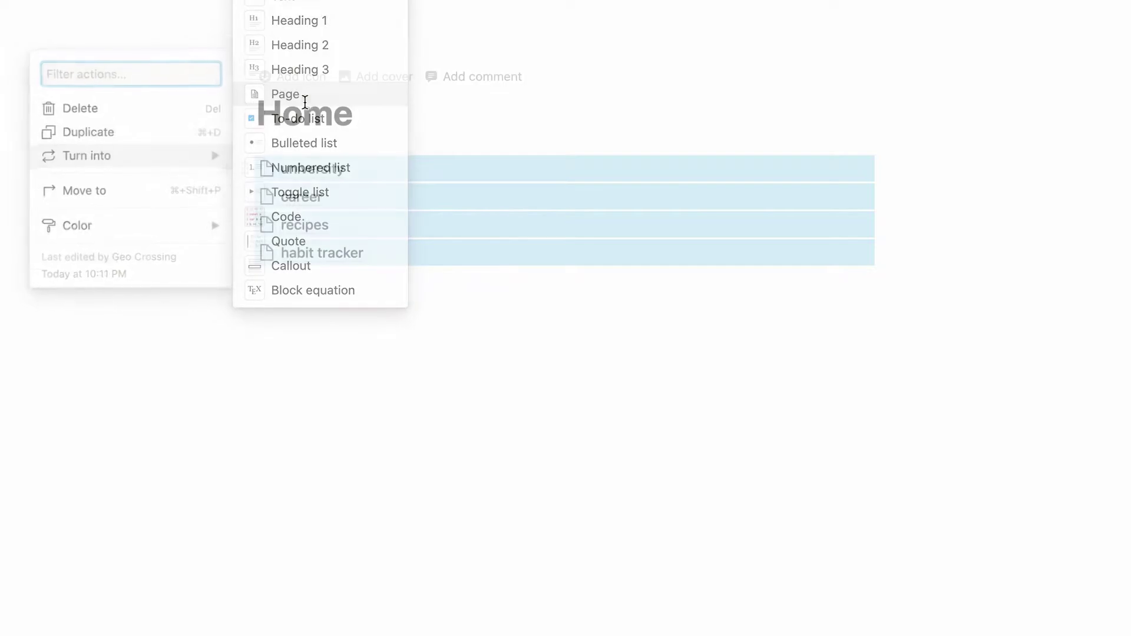
left_click(381, 301)
left_click(379, 116)
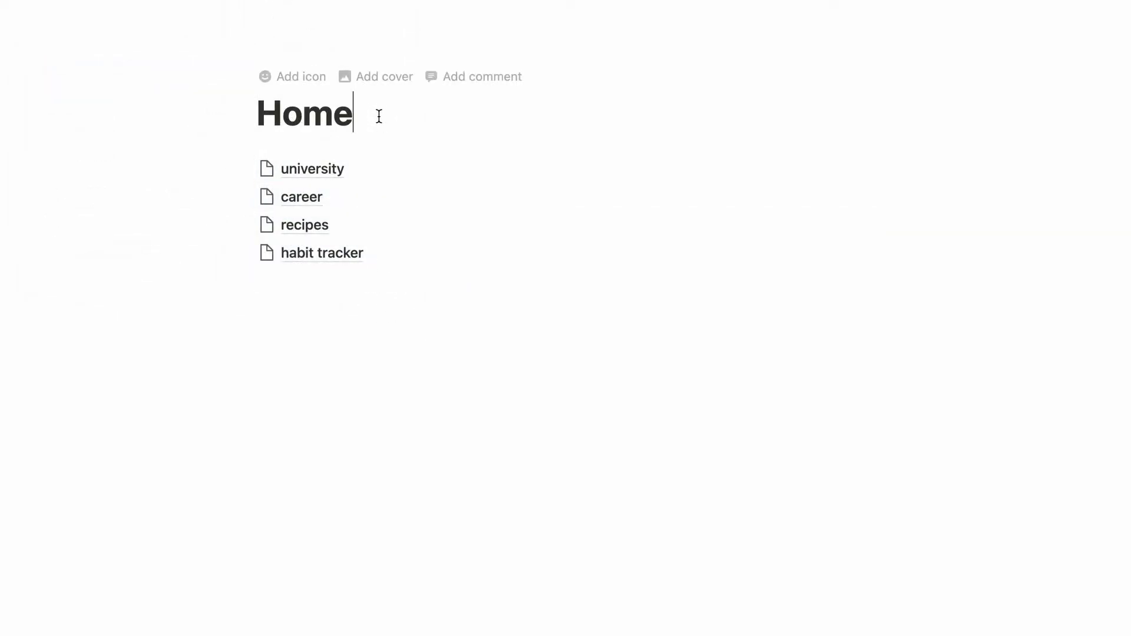
key("Return")
left_click(258, 169)
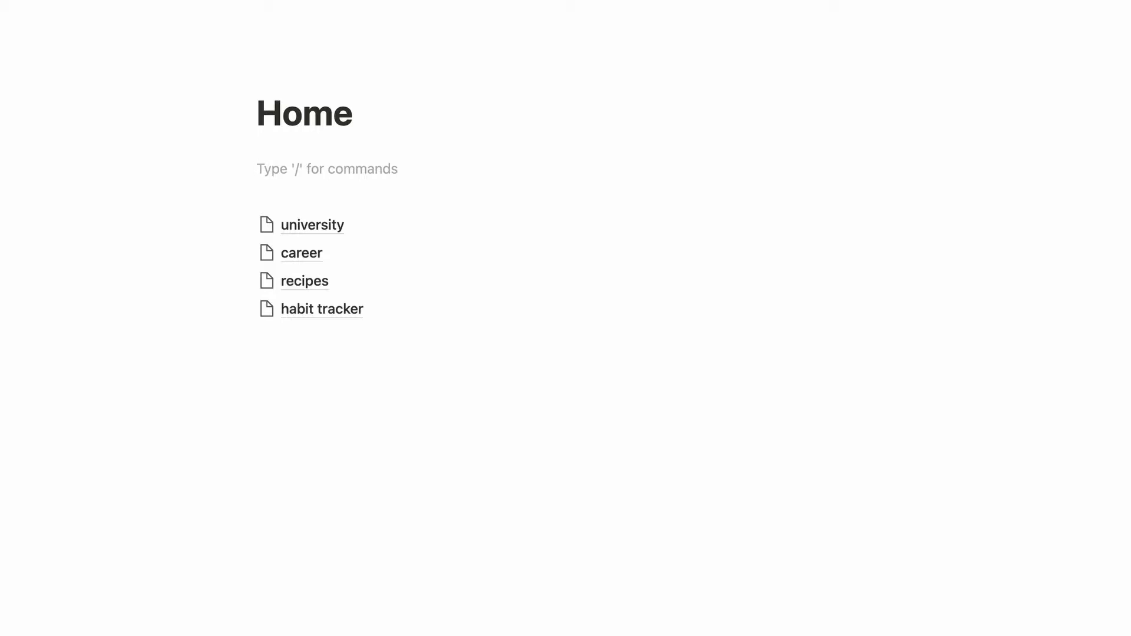
Insert a callout block and type 'home' followed by a middle dot separator.
type("/callo")
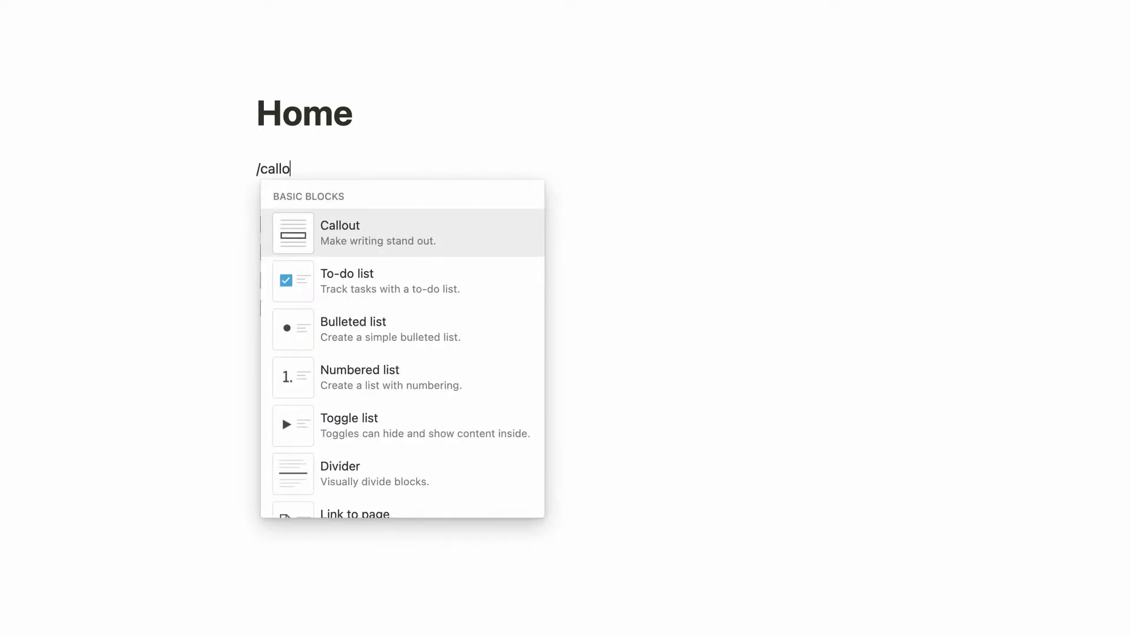
key("Return")
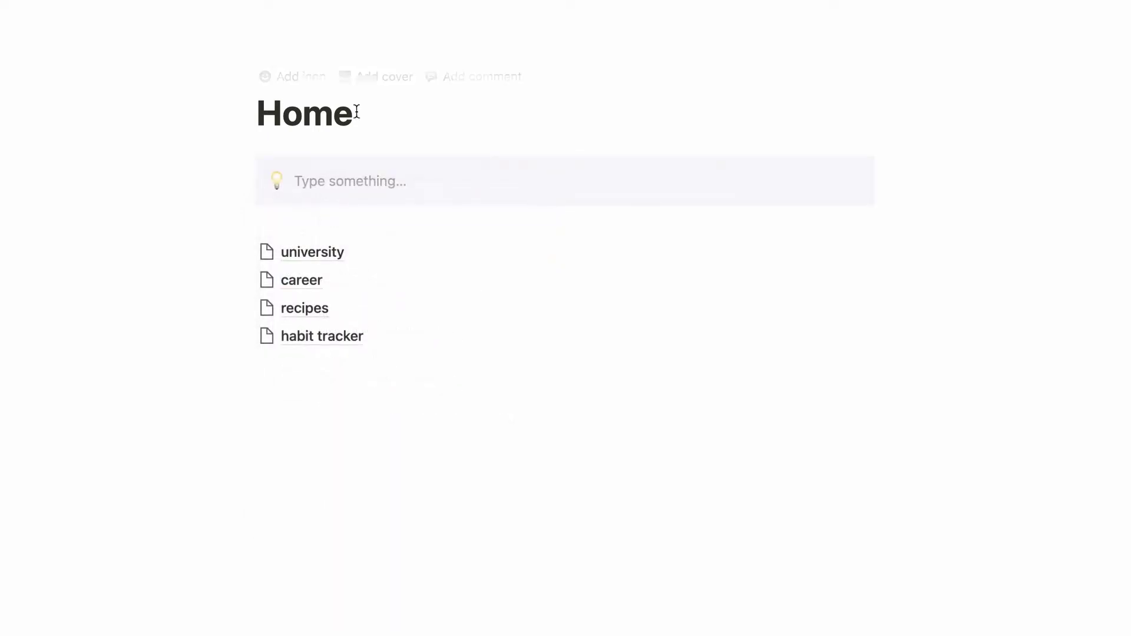
type("unive")
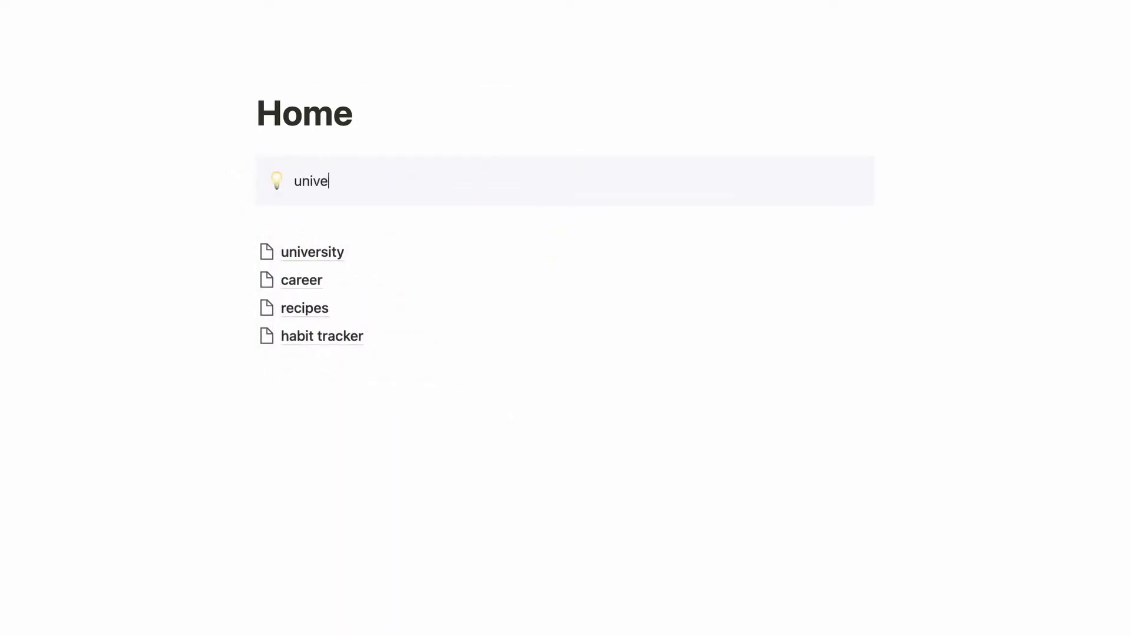
key("BackSpace")
key("BackSpace")
key("BackSpace")
key("BackSpace")
key("BackSpace")
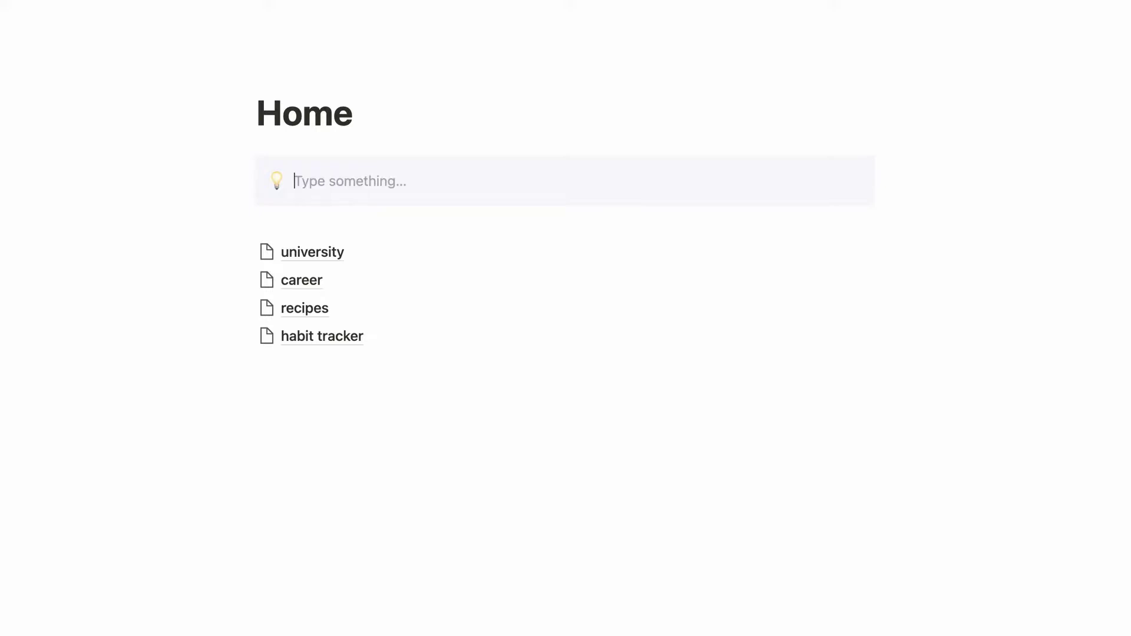
type("home")
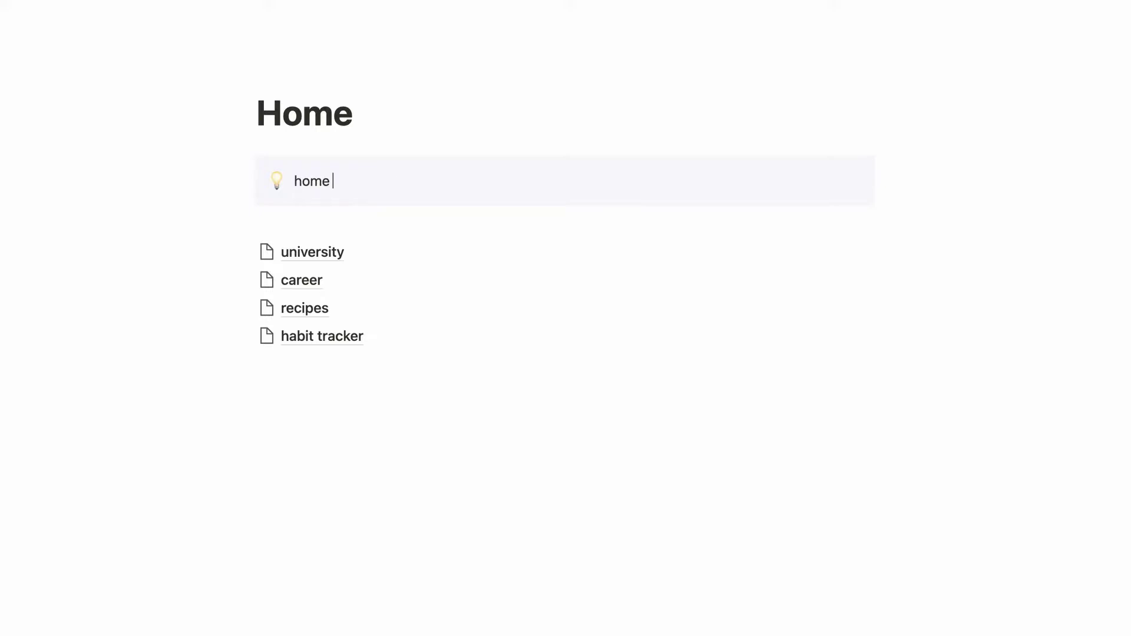
key("ctrl+super+space")
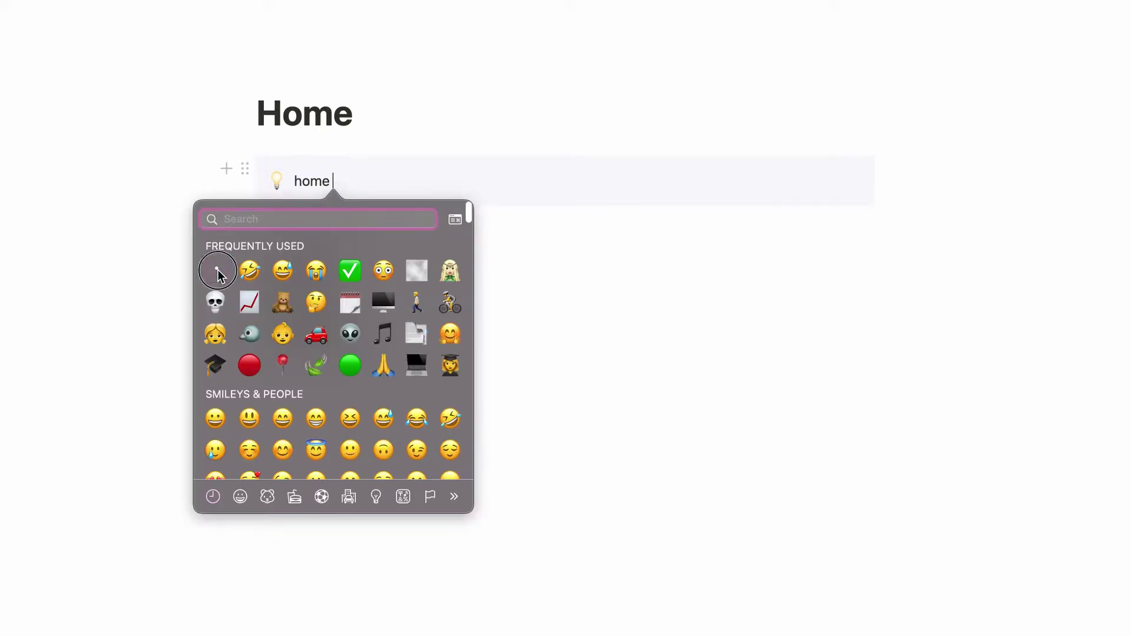
left_click(216, 271)
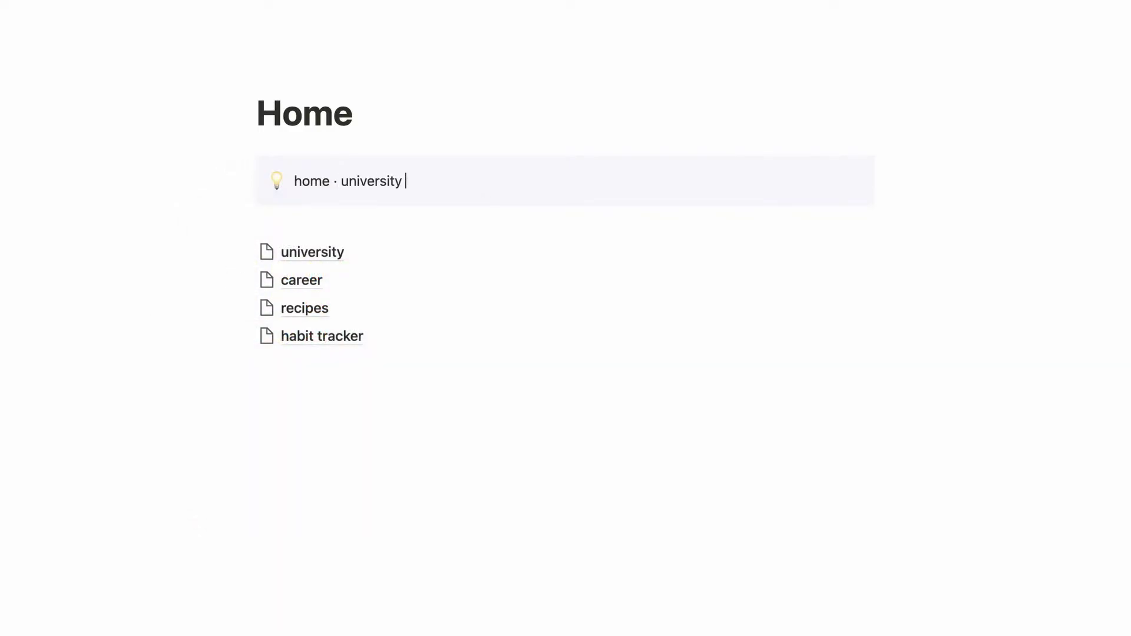
Add 'university' and 'career' to the callout, each followed by a middle dot.
type("university")
key("ctrl+super+space")
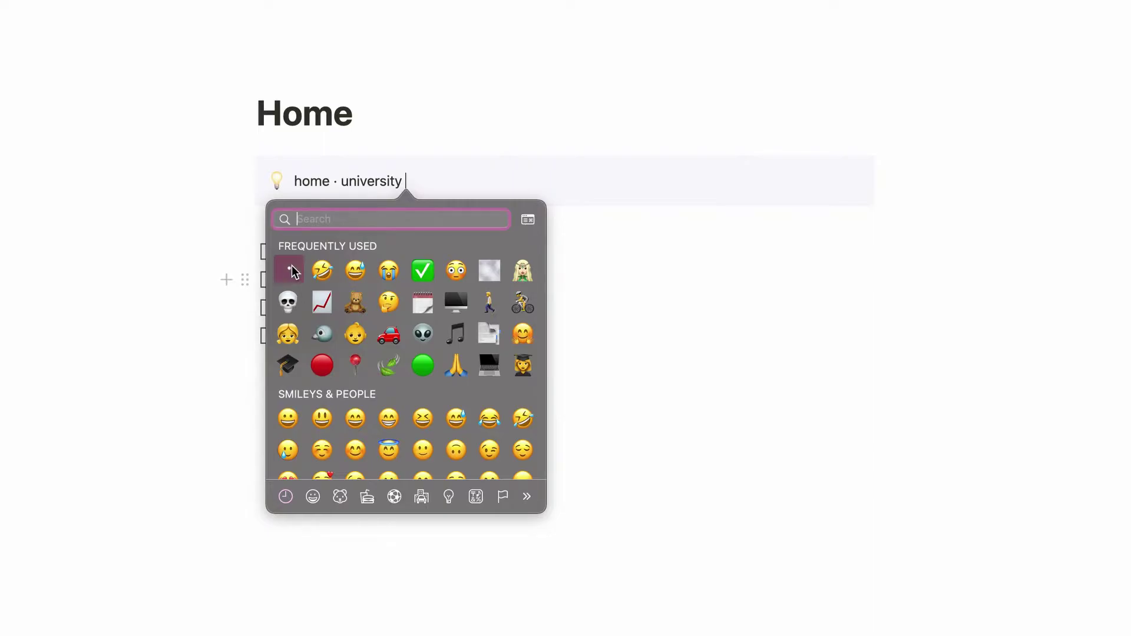
left_click(289, 271)
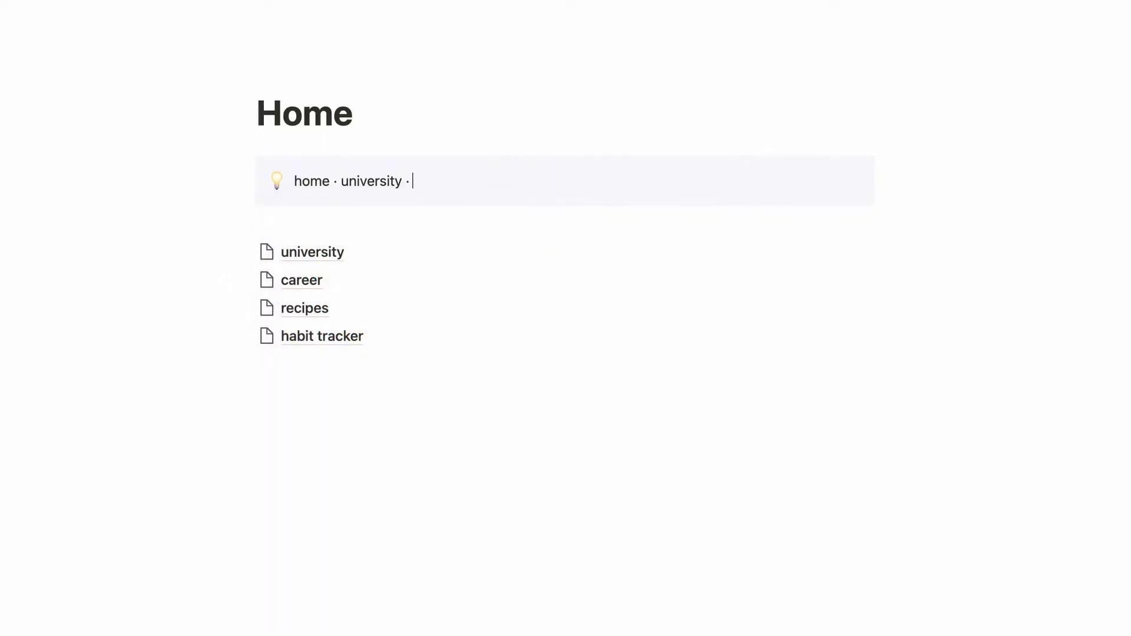
type("career")
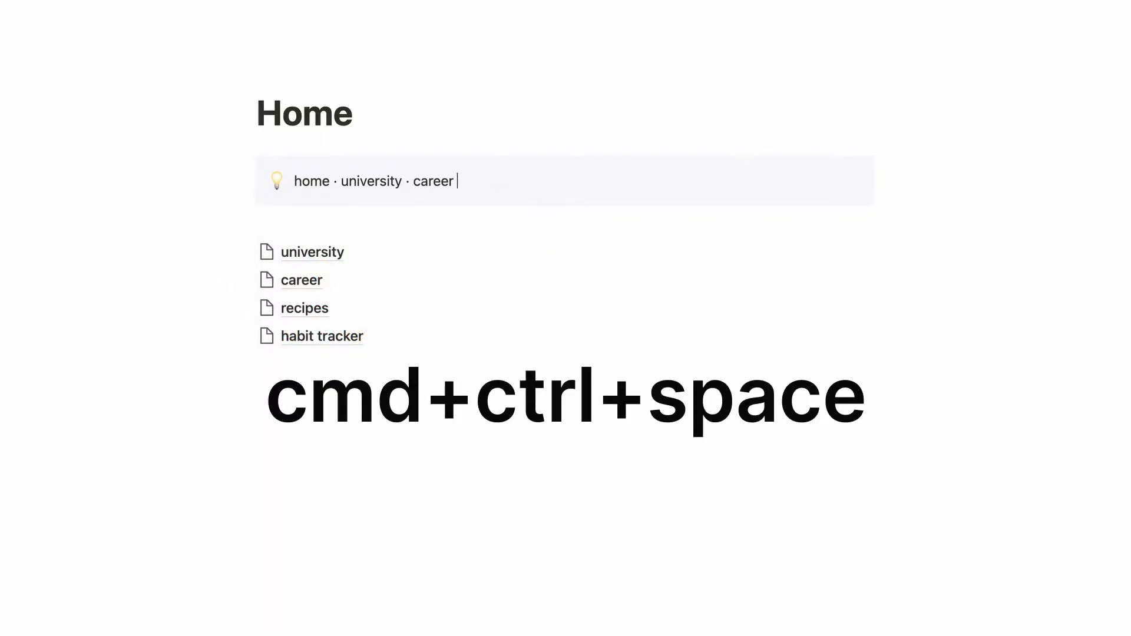
key("ctrl+super+space")
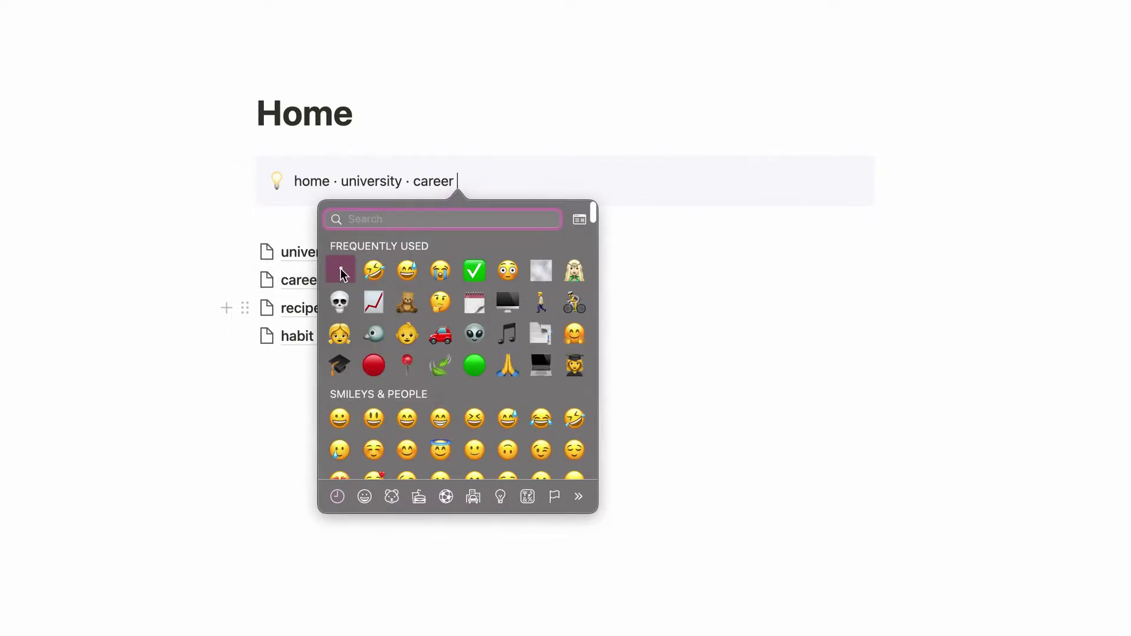
key("Return")
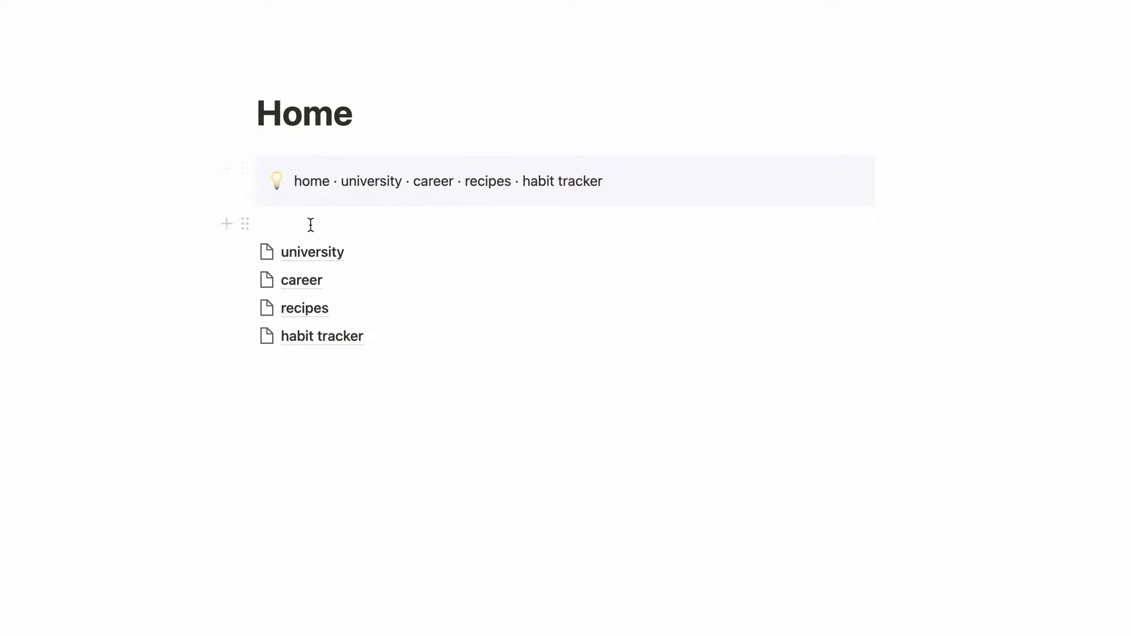
Link 'home' and 'university' in the callout to the Home page and university sub-page.
left_click(1102, 13)
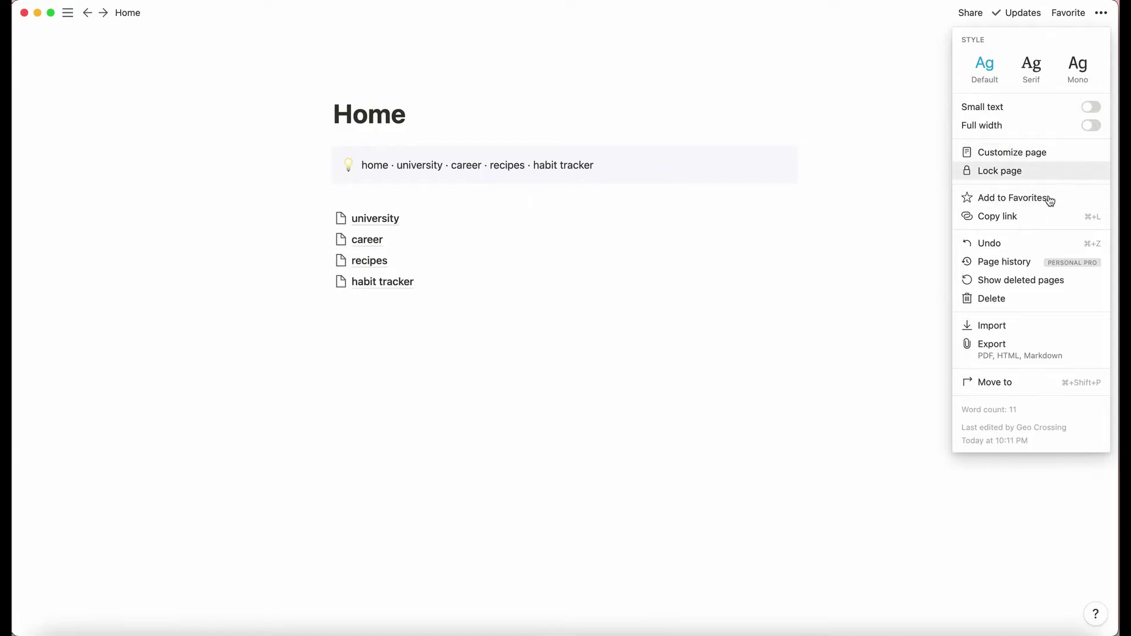
left_click(1036, 221)
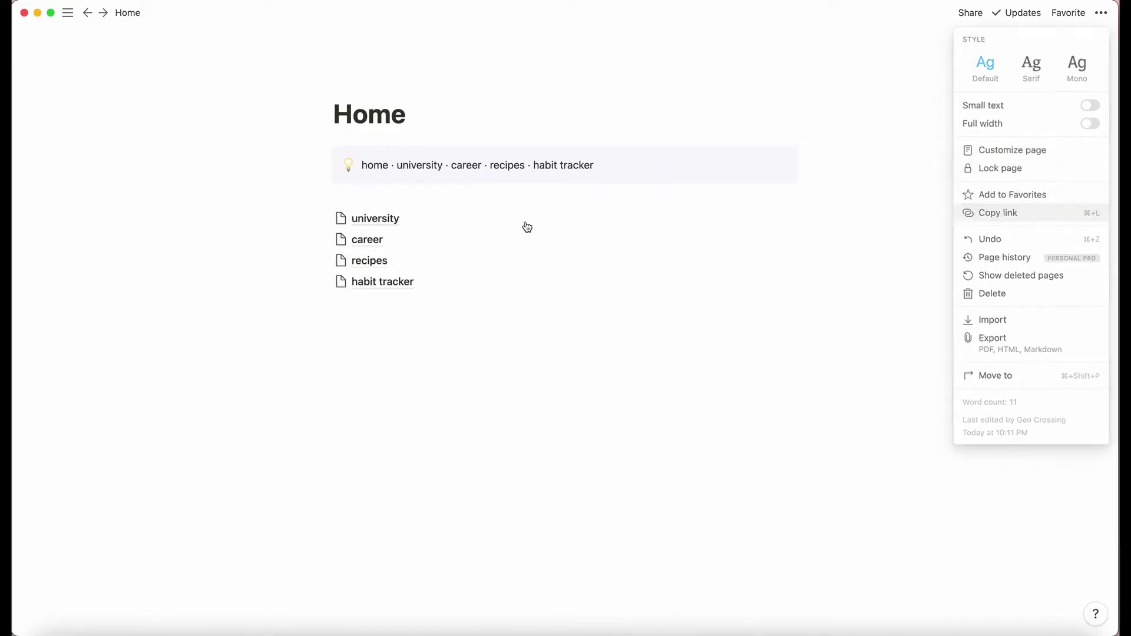
double_click(375, 167)
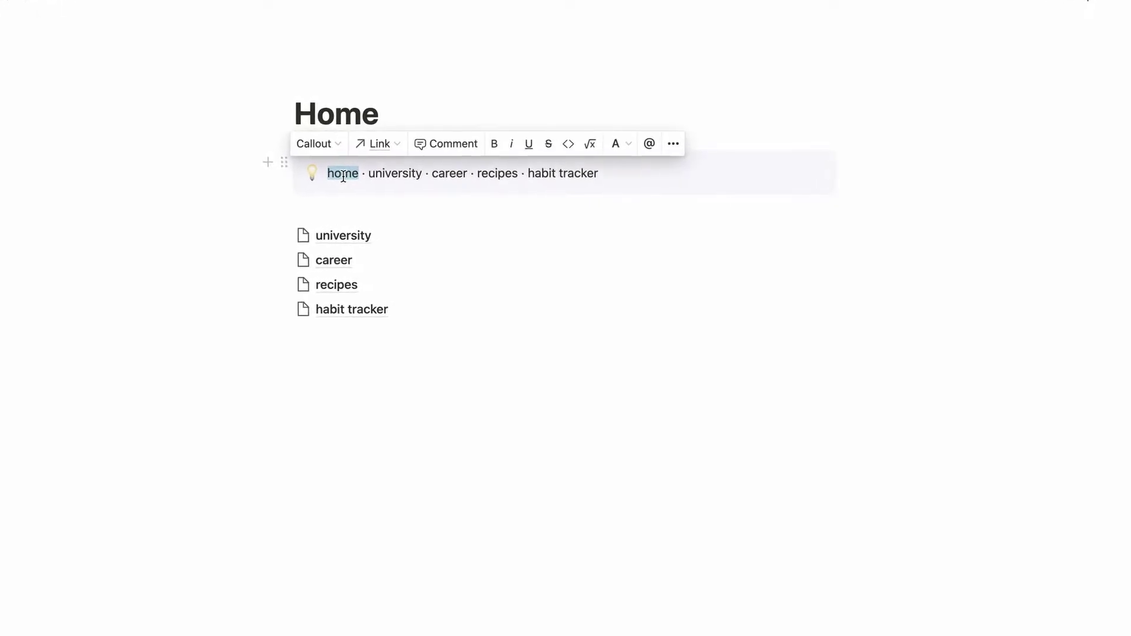
key("super+v")
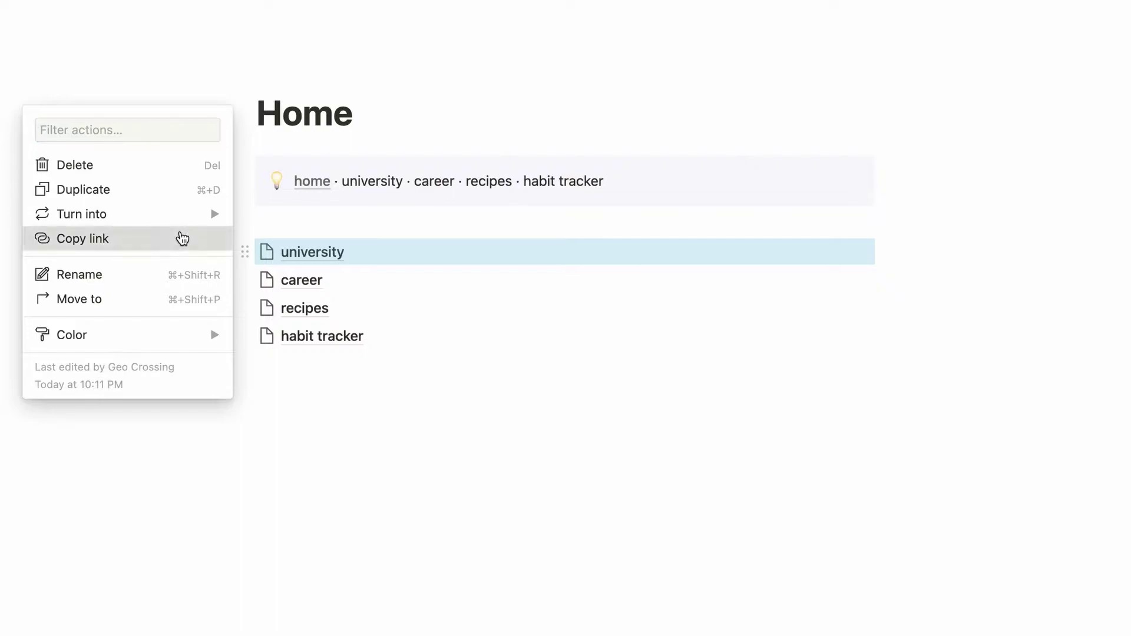
left_click(179, 239)
double_click(375, 177)
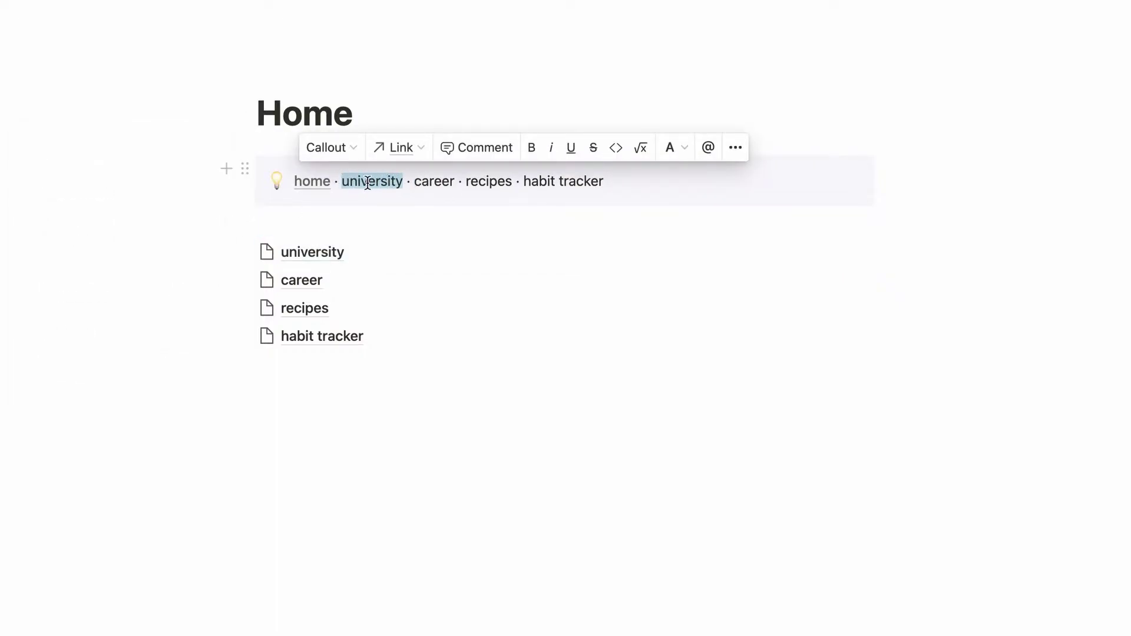
key("super+v")
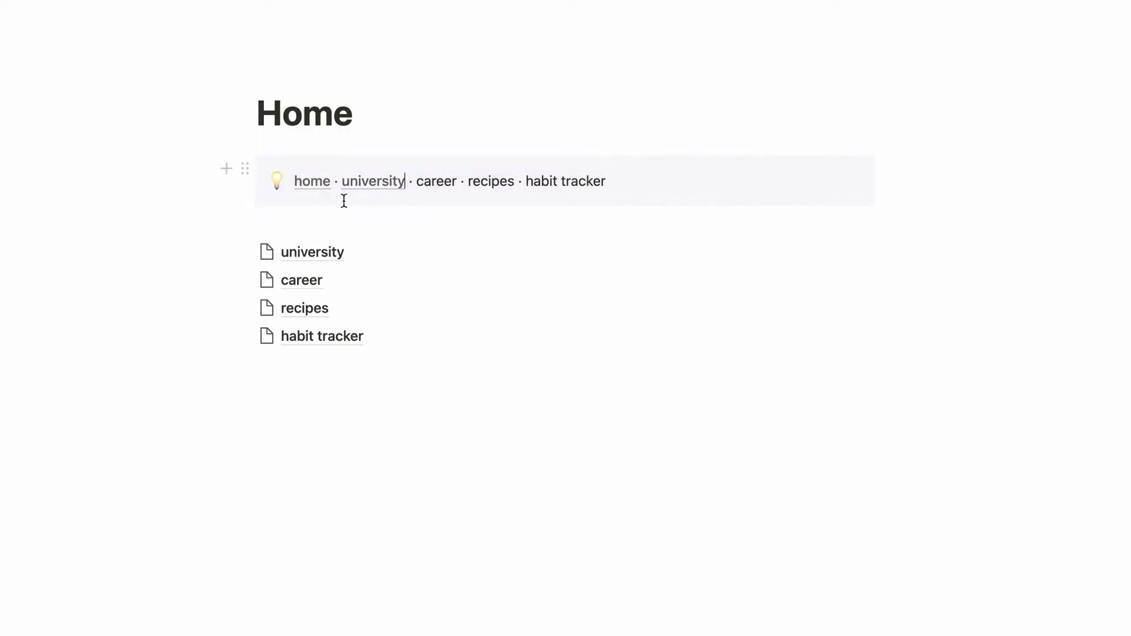
Link the word 'career' in the callout to the career sub-page.
left_click(245, 280)
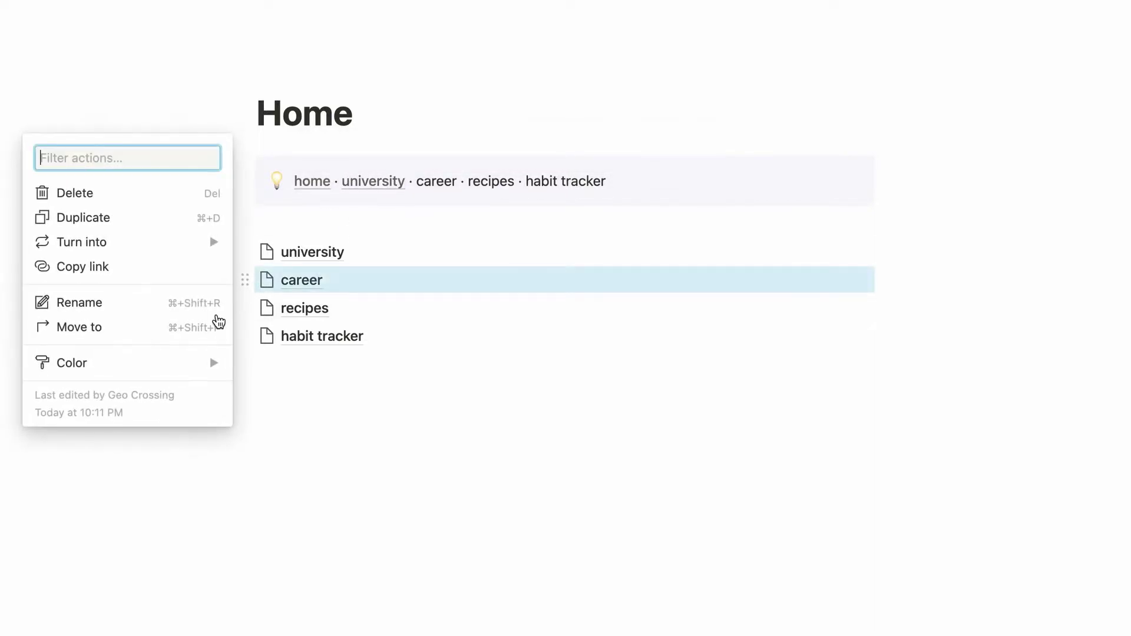
left_click(190, 271)
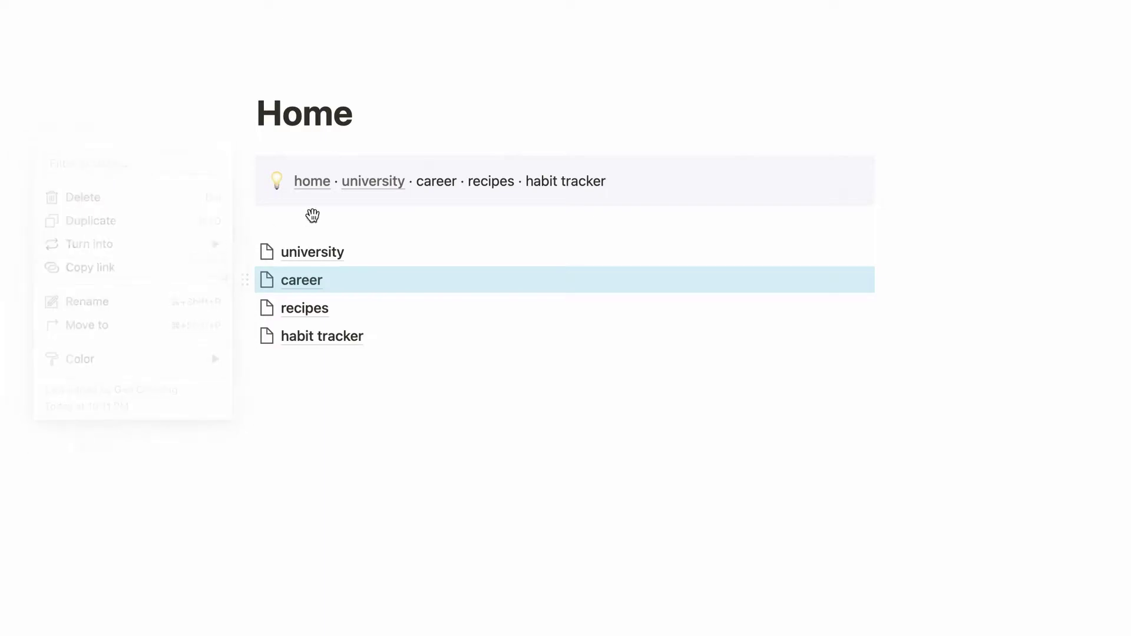
double_click(434, 179)
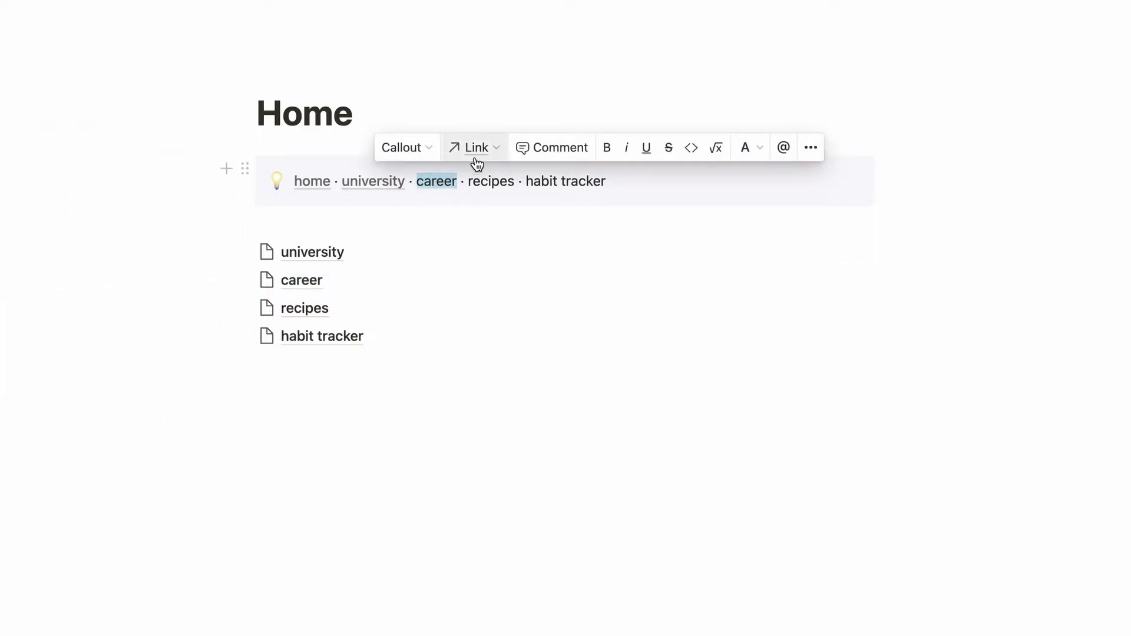
left_click(477, 155)
key("ctrl+v")
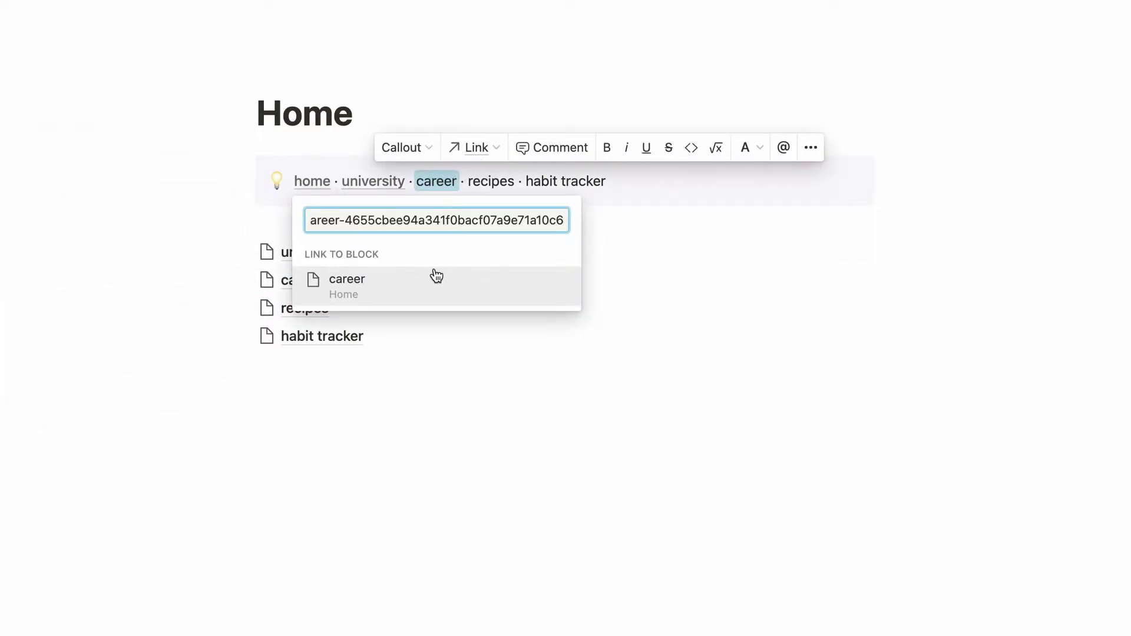
left_click(437, 276)
Link 'recipes' and 'habit tracker' in the callout to their matching sub-pages.
left_click(245, 306)
left_click(142, 293)
double_click(494, 182)
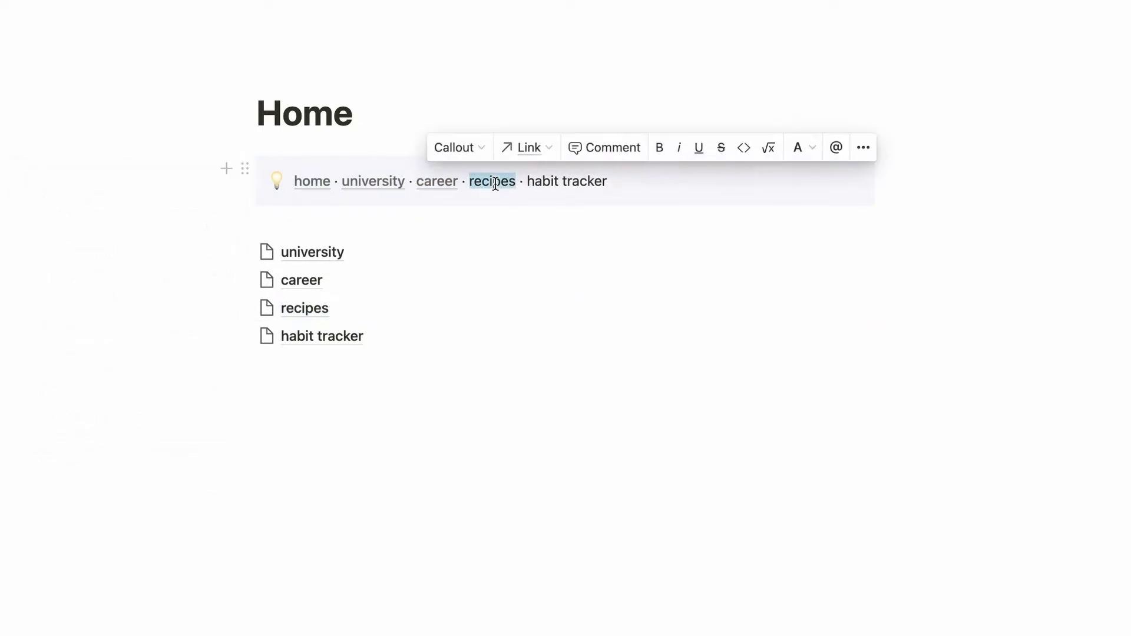
key("ctrl+v")
left_click(244, 335)
left_click(127, 324)
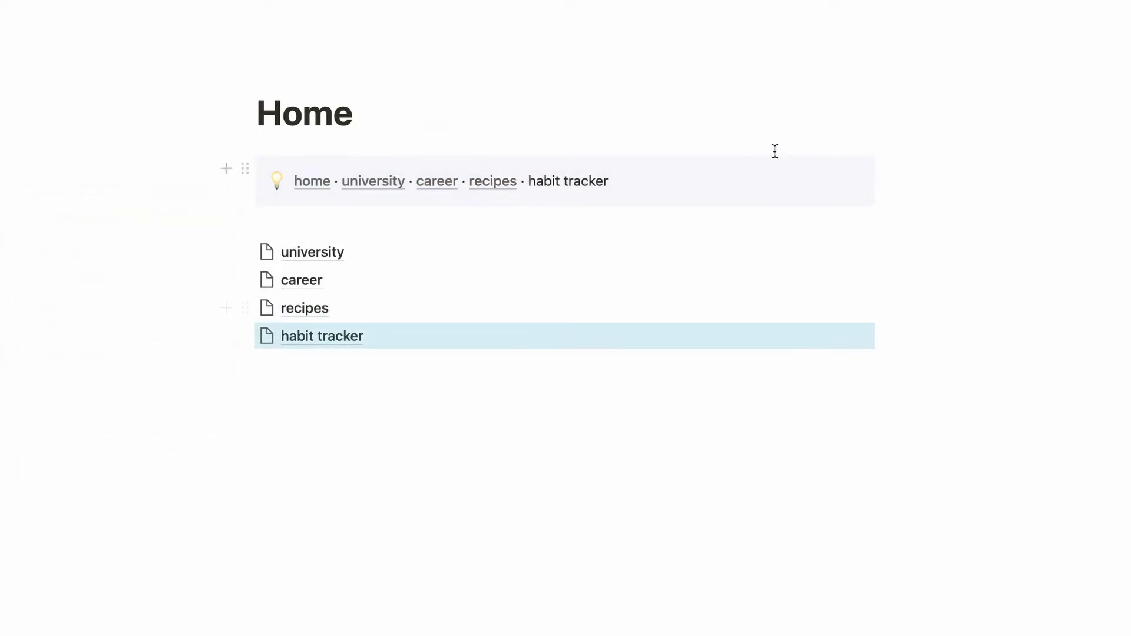
left_click_drag(531, 181, 614, 182)
key("ctrl+v")
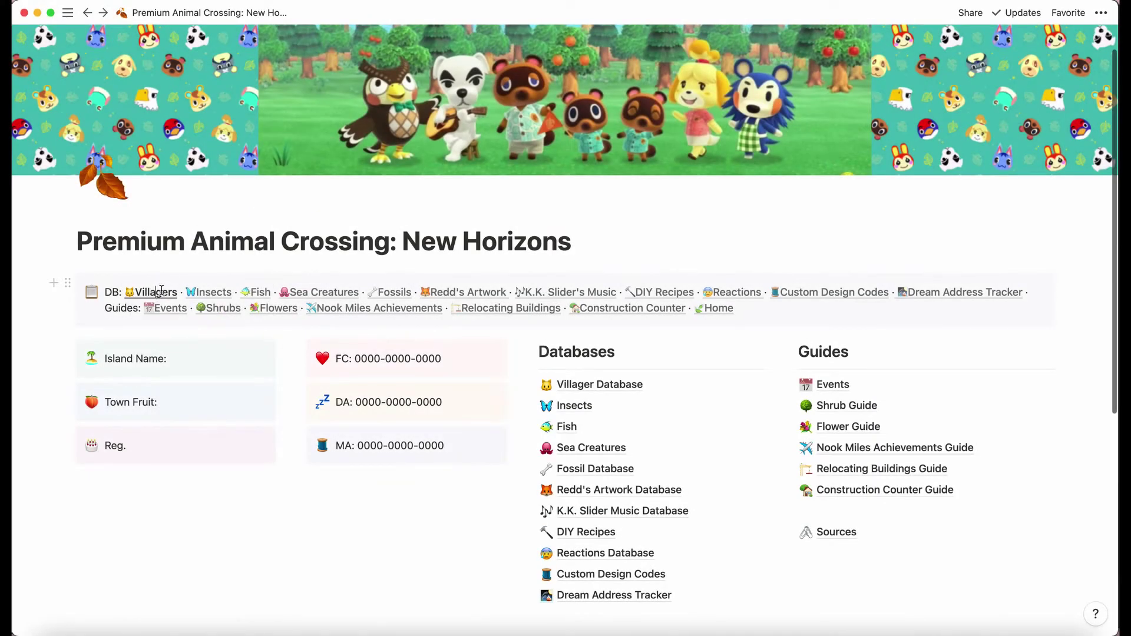
left_click(161, 291)
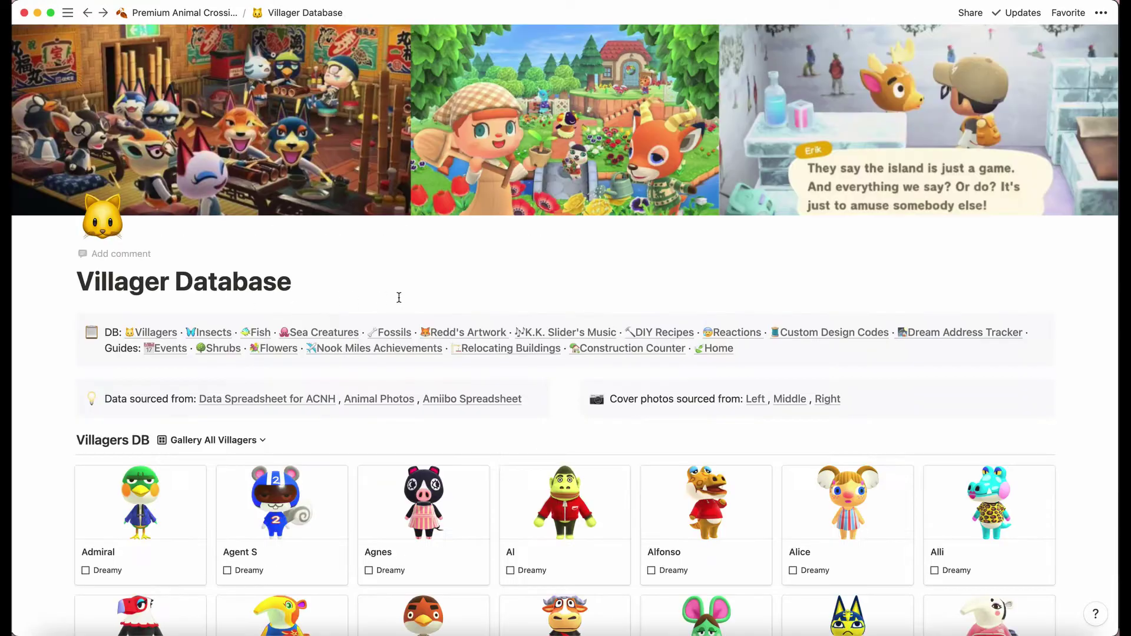
left_click(482, 334)
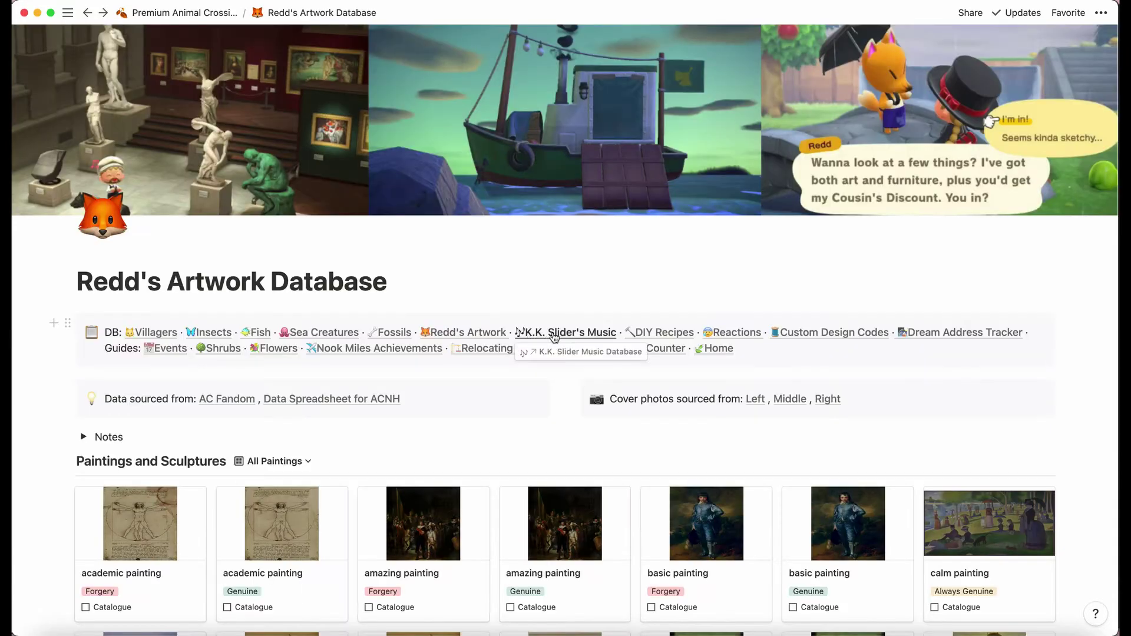
left_click(614, 333)
left_click(653, 335)
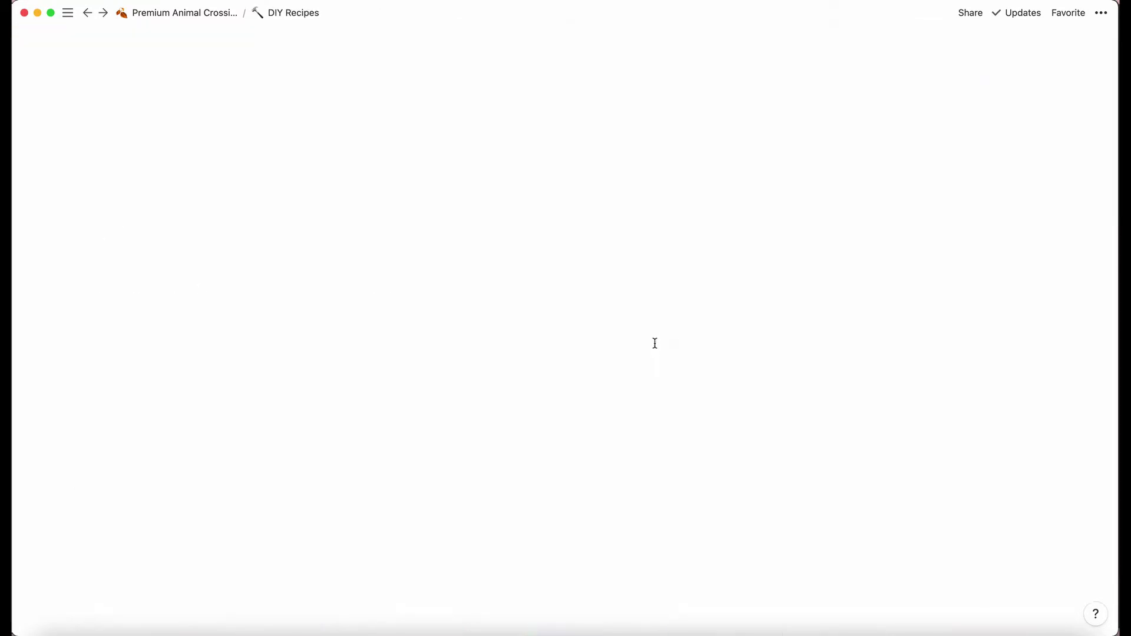
scroll(647, 369, "down", 3)
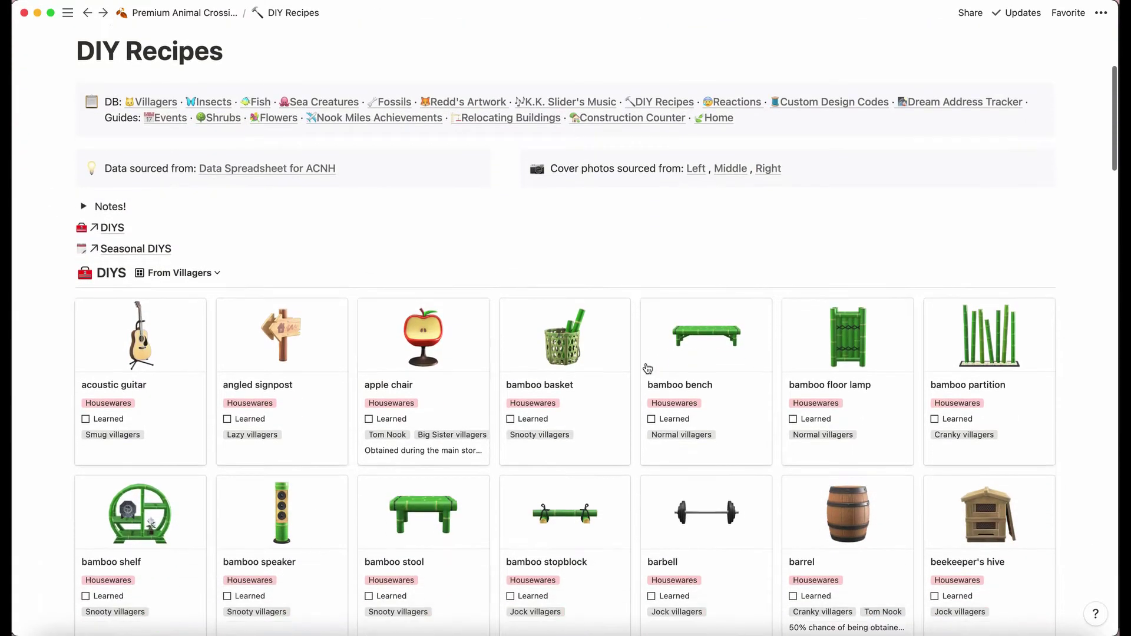
left_click(753, 103)
left_click(218, 348)
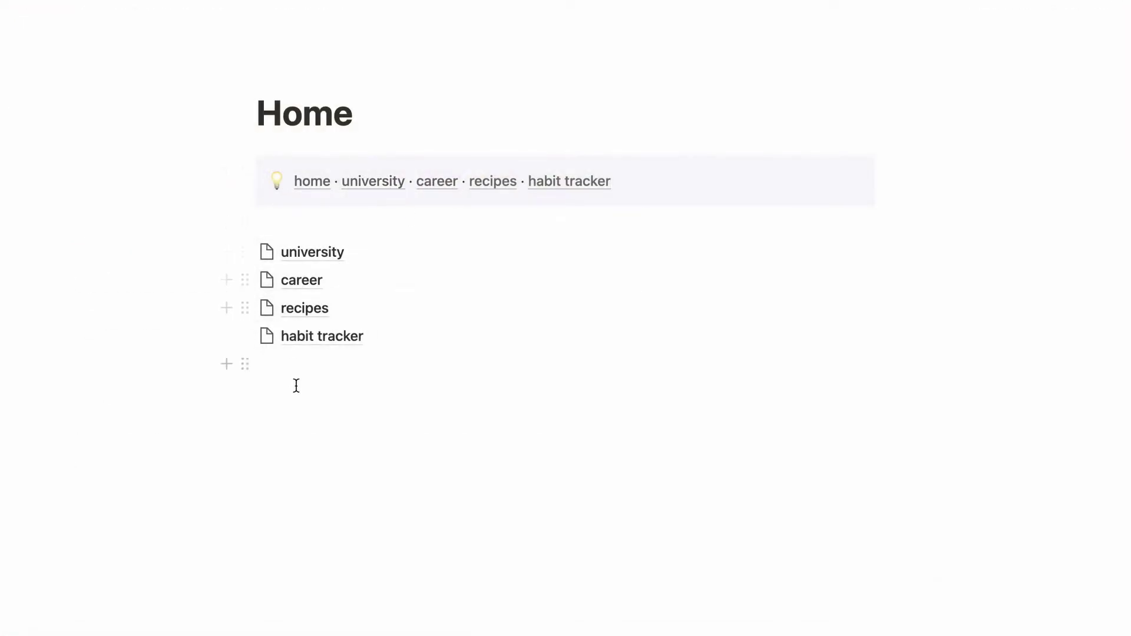
Copy the block link of the Home page's navigation callout, then deselect it.
left_click(246, 169)
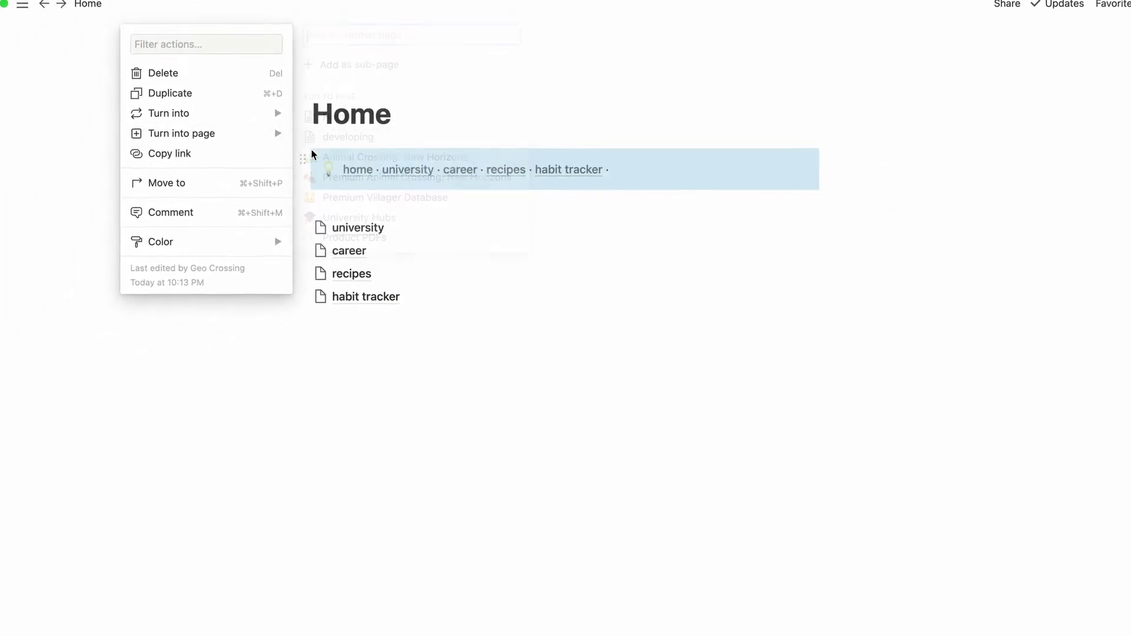
left_click(254, 153)
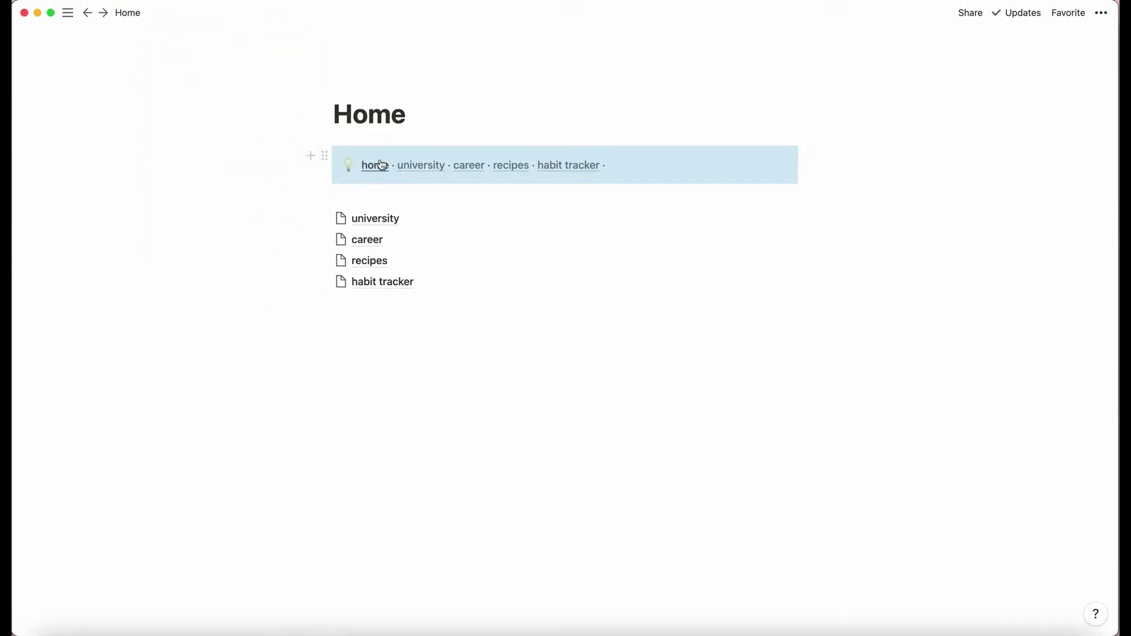
left_click(627, 166)
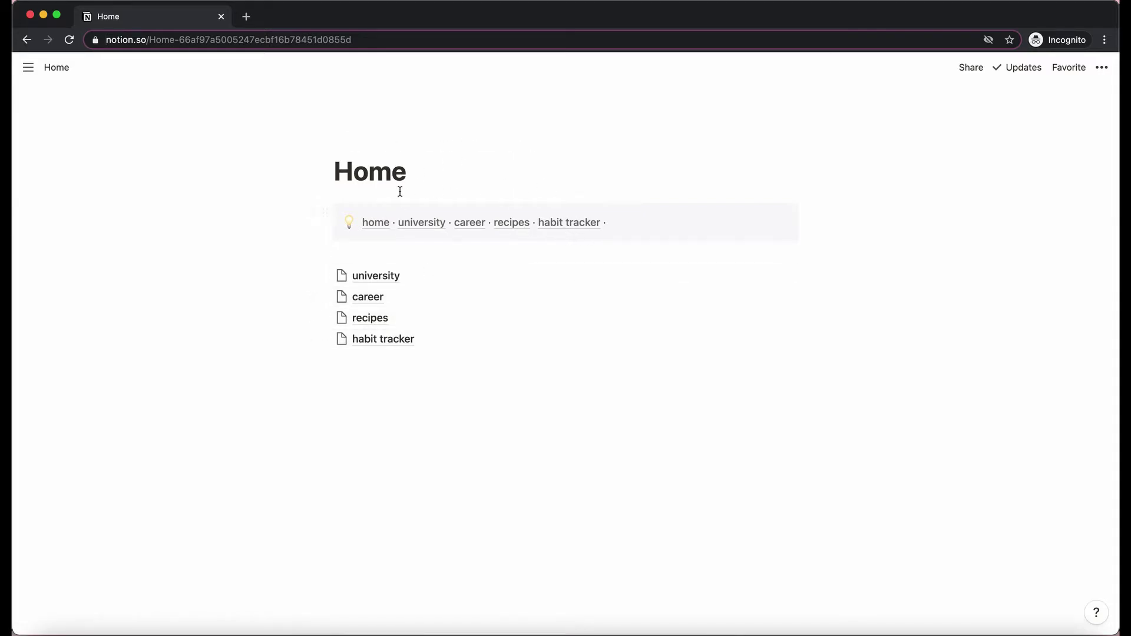
left_click(464, 173)
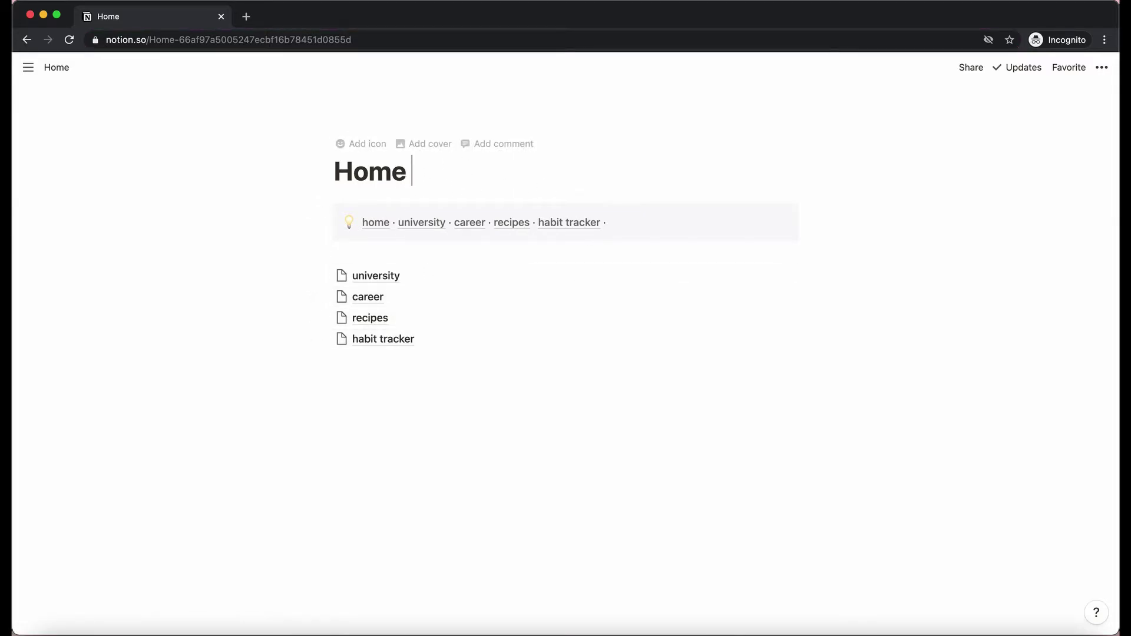
left_click(367, 40)
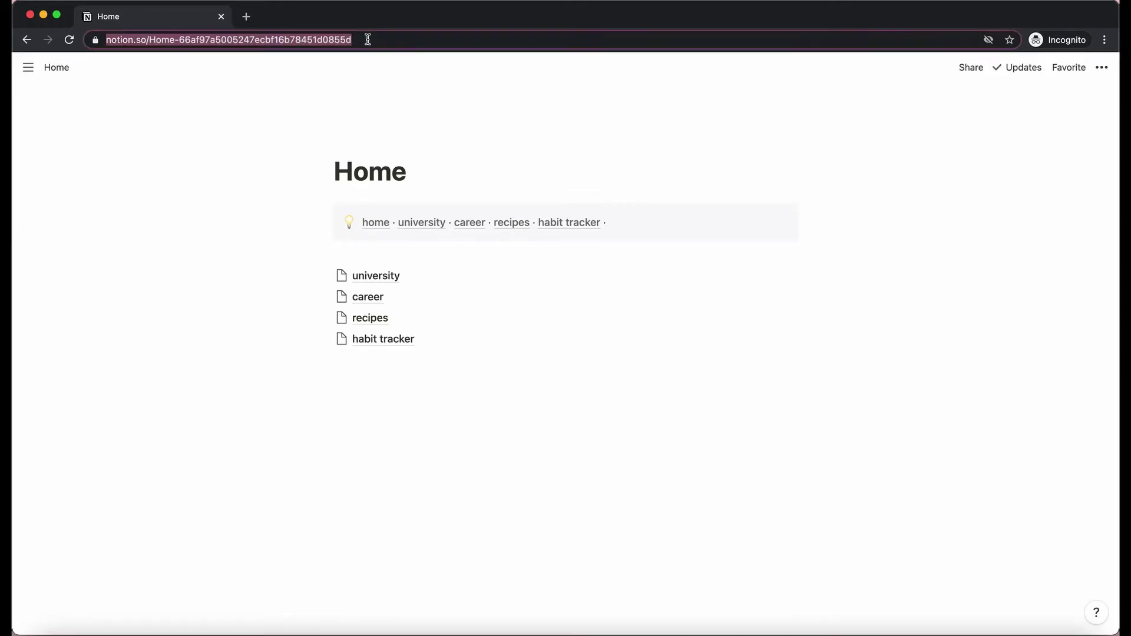
key("super+v")
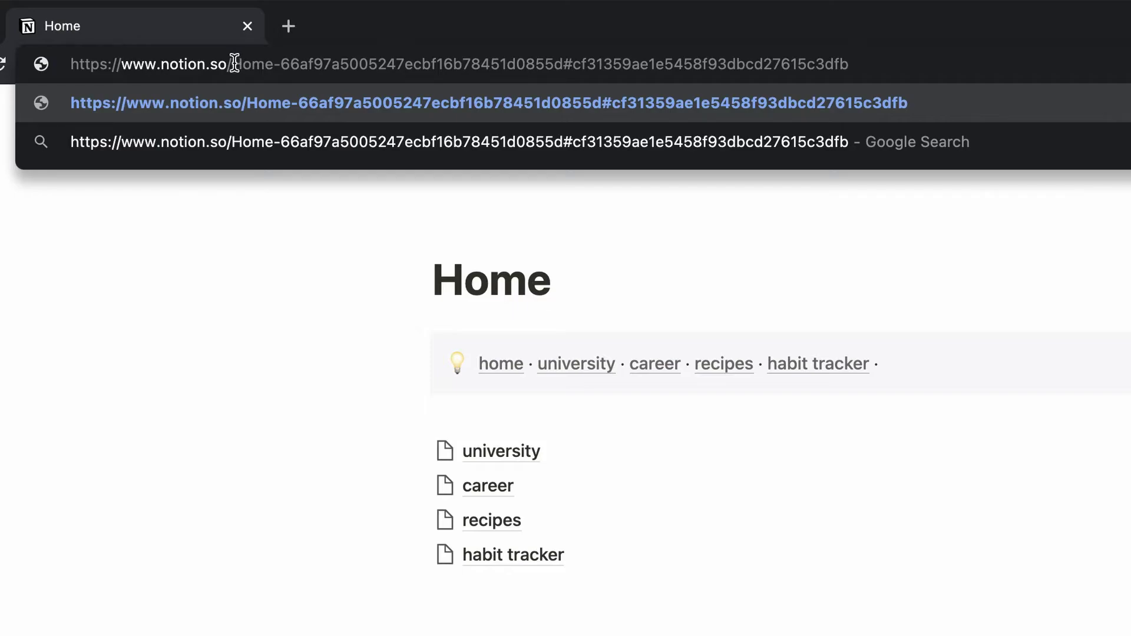
left_click_drag(234, 63, 574, 62)
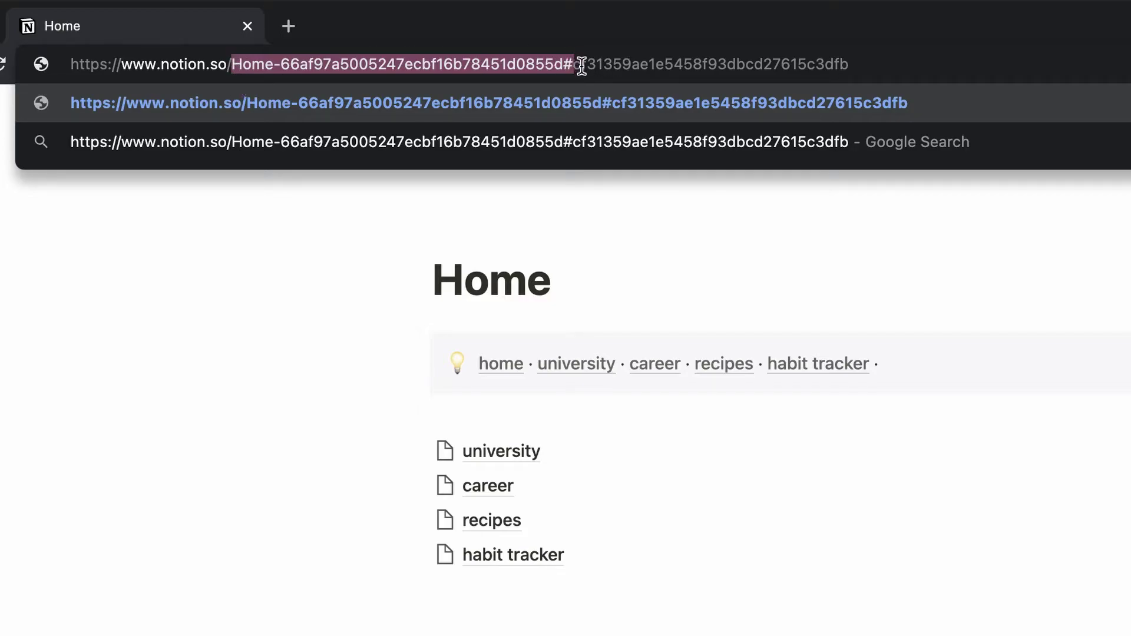
key("BackSpace")
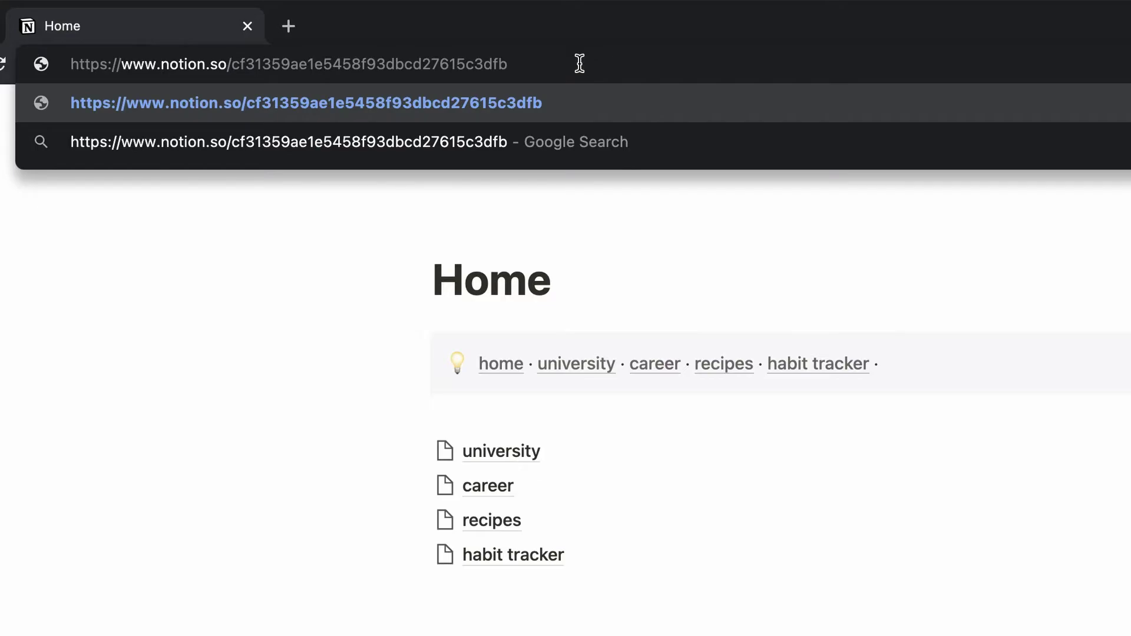
key("super+a")
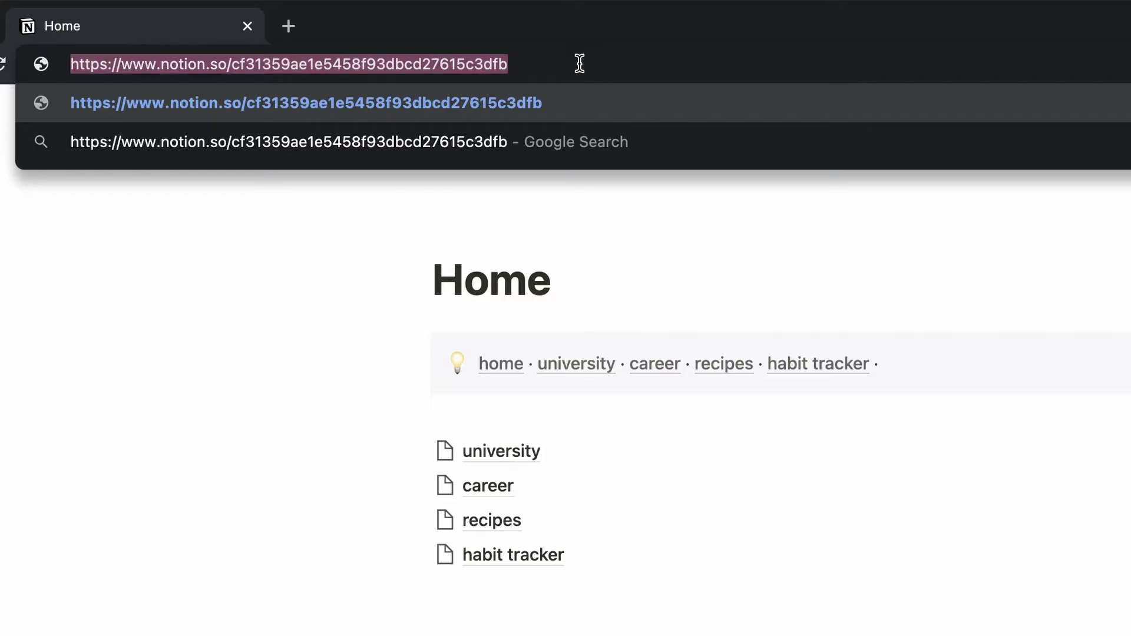
key("super+c")
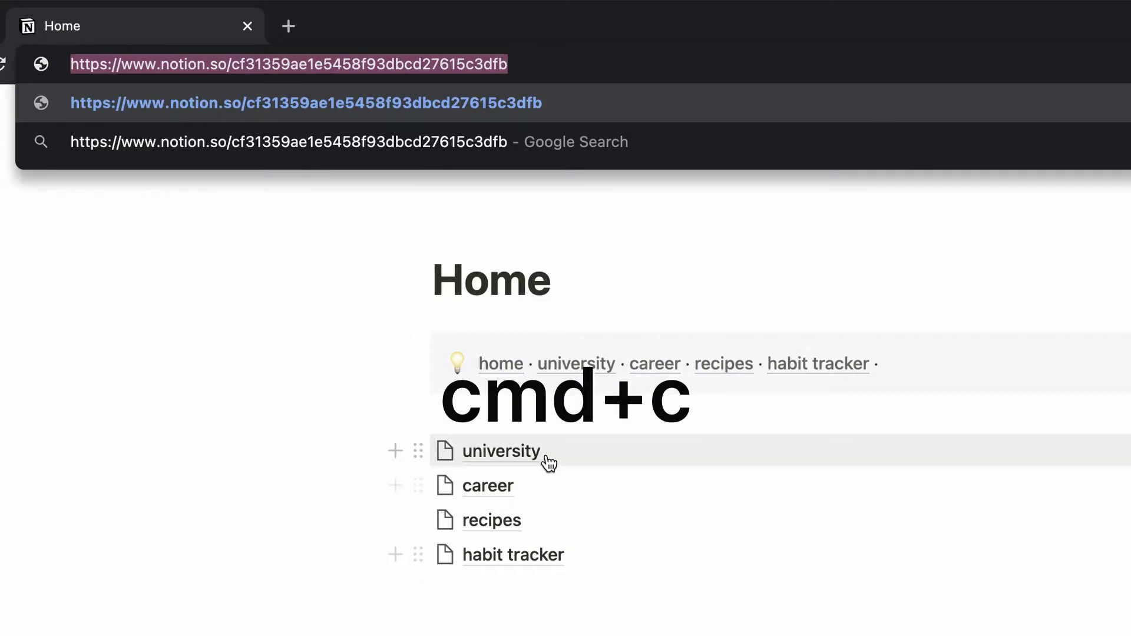
Paste the shortened block link onto the empty university page as the linked navigation callout.
left_click(568, 616)
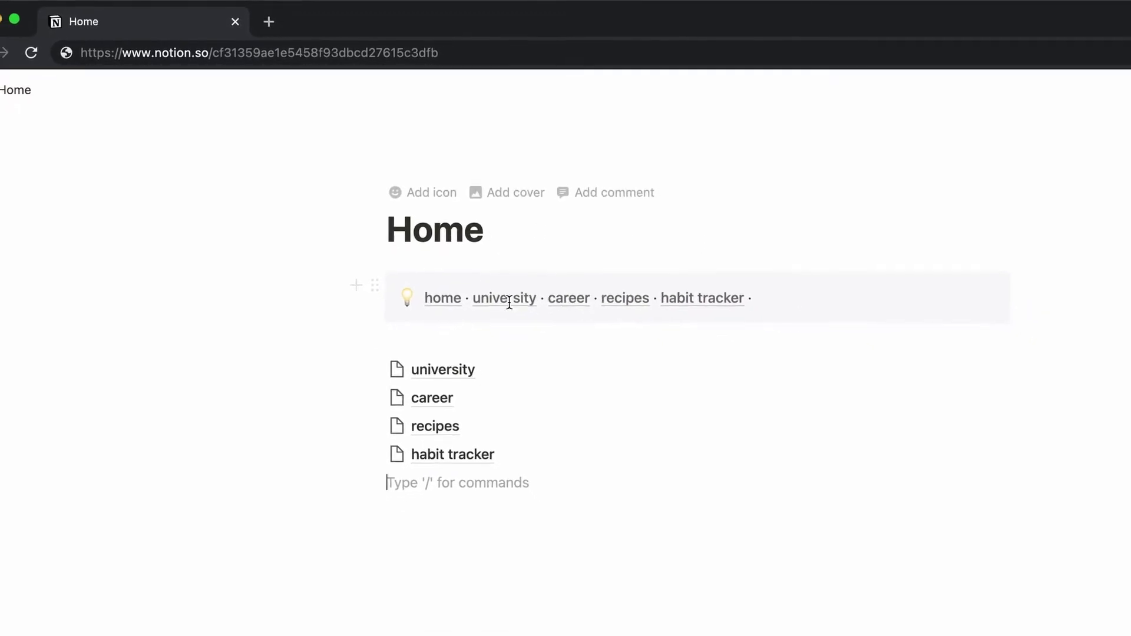
left_click(436, 330)
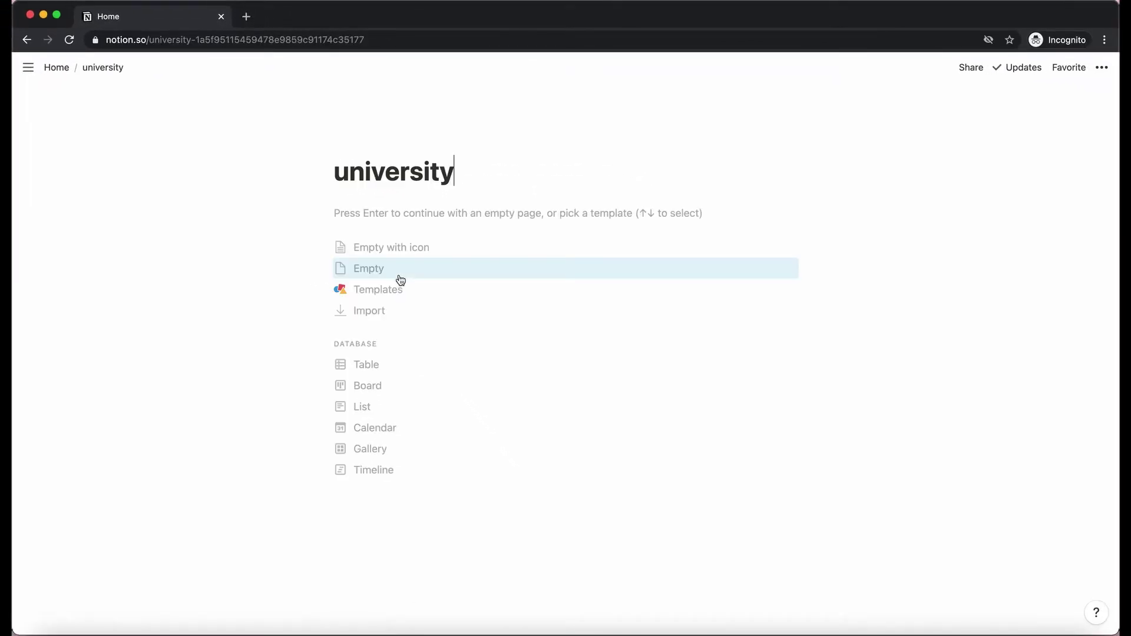
left_click(395, 258)
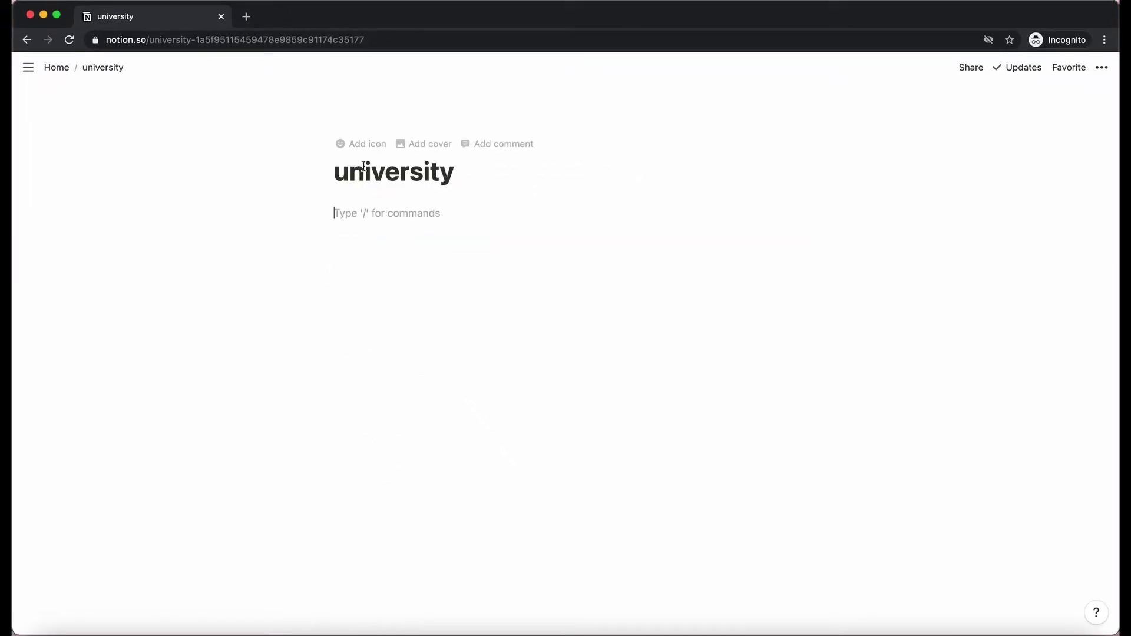
key("super+v")
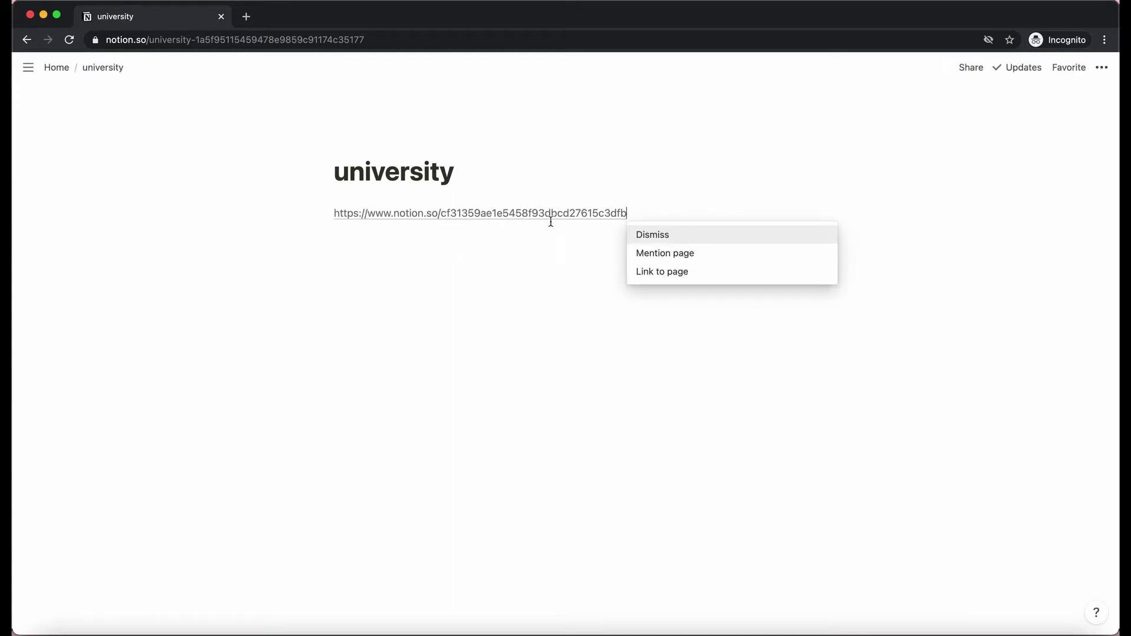
left_click(661, 276)
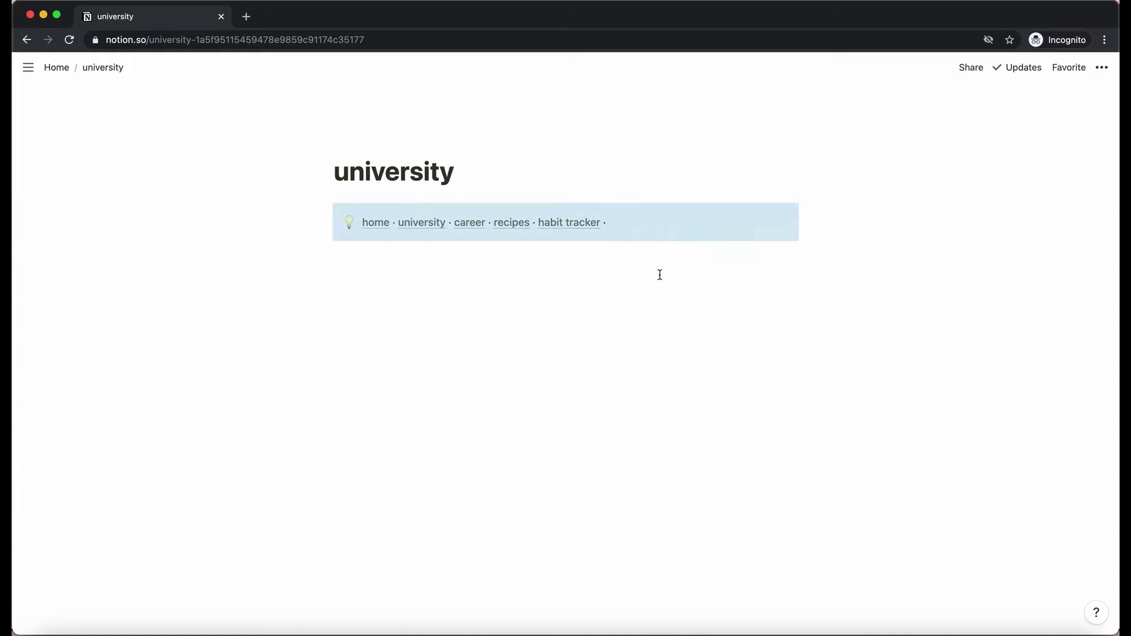
left_click(612, 222)
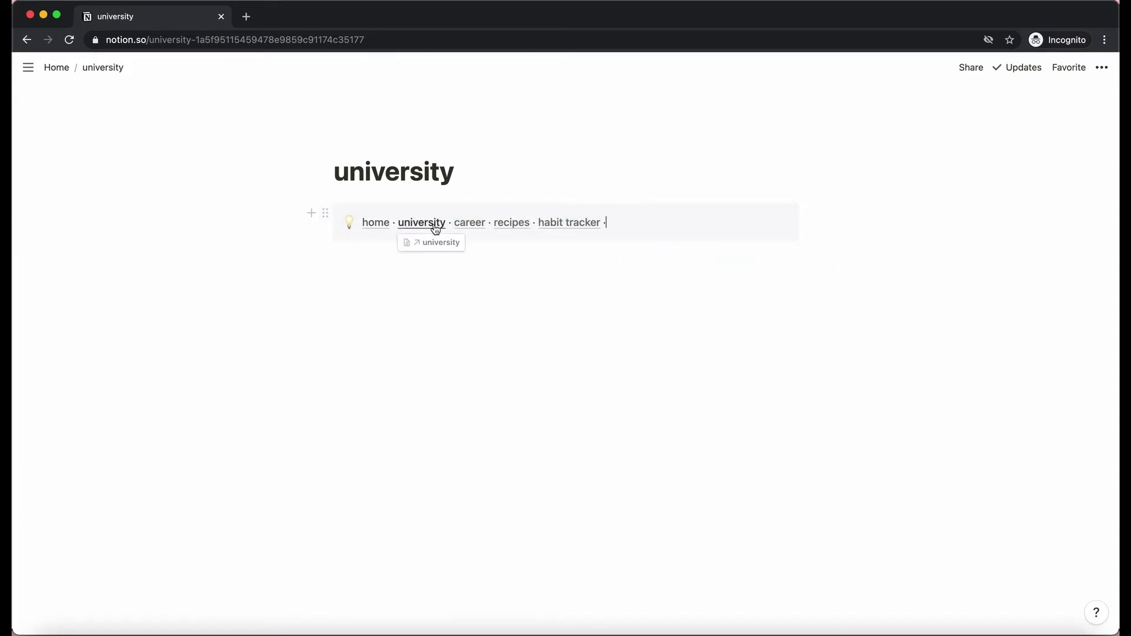
Test the callout by switching between Home and university, then open the empty recipes page.
left_click(375, 223)
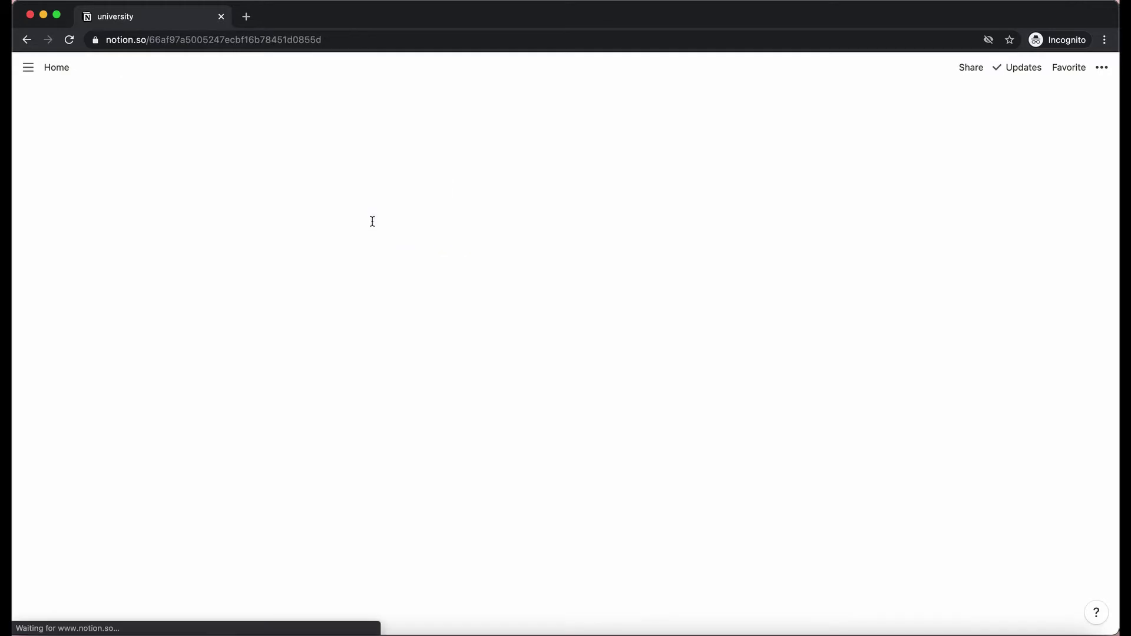
left_click(406, 222)
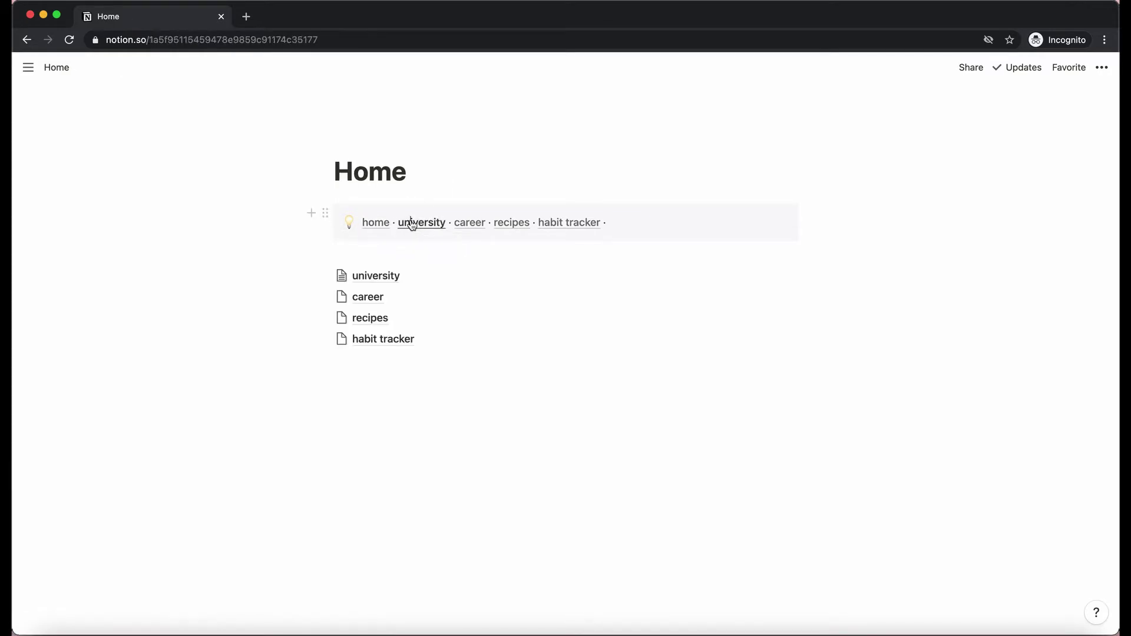
left_click(374, 223)
left_click(415, 224)
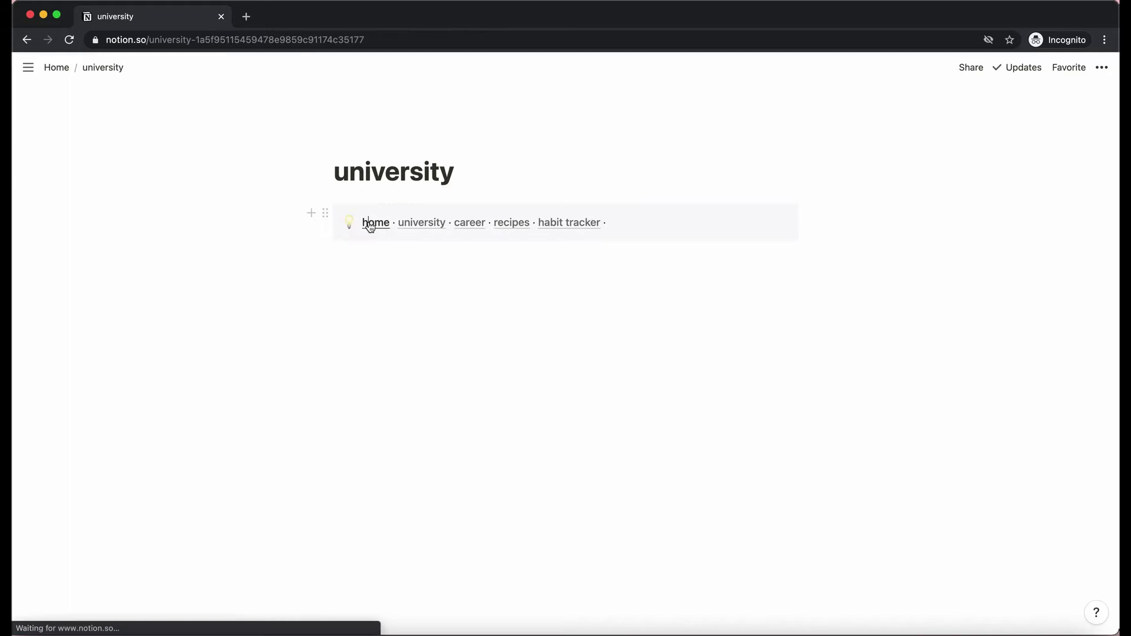
left_click(366, 223)
left_click(417, 224)
left_click(377, 224)
left_click(406, 224)
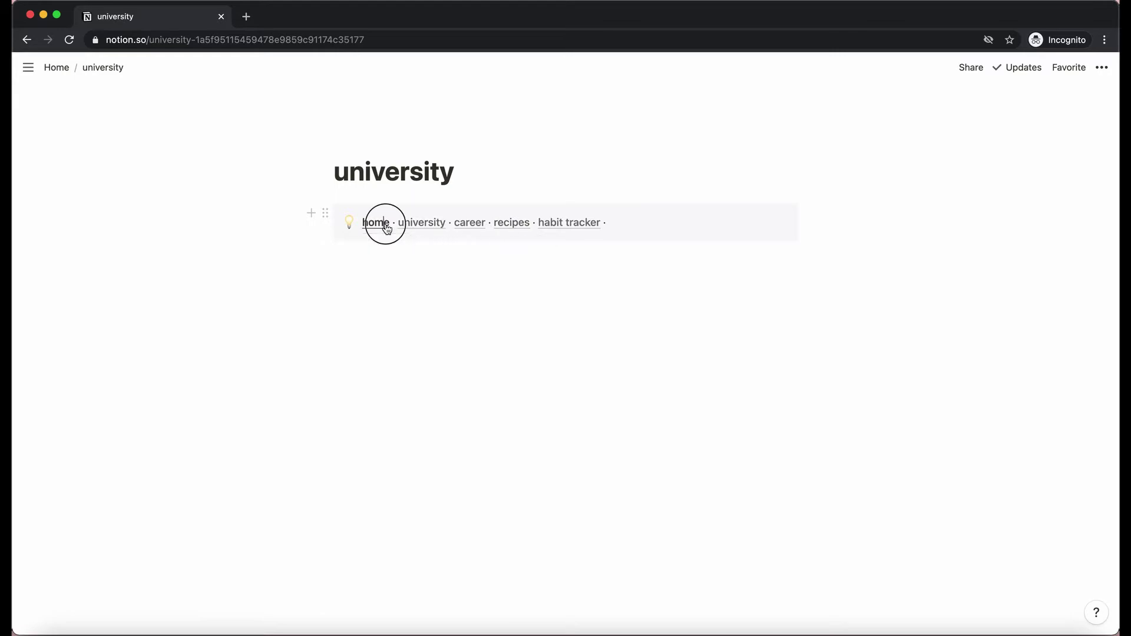
left_click(386, 229)
left_click(507, 223)
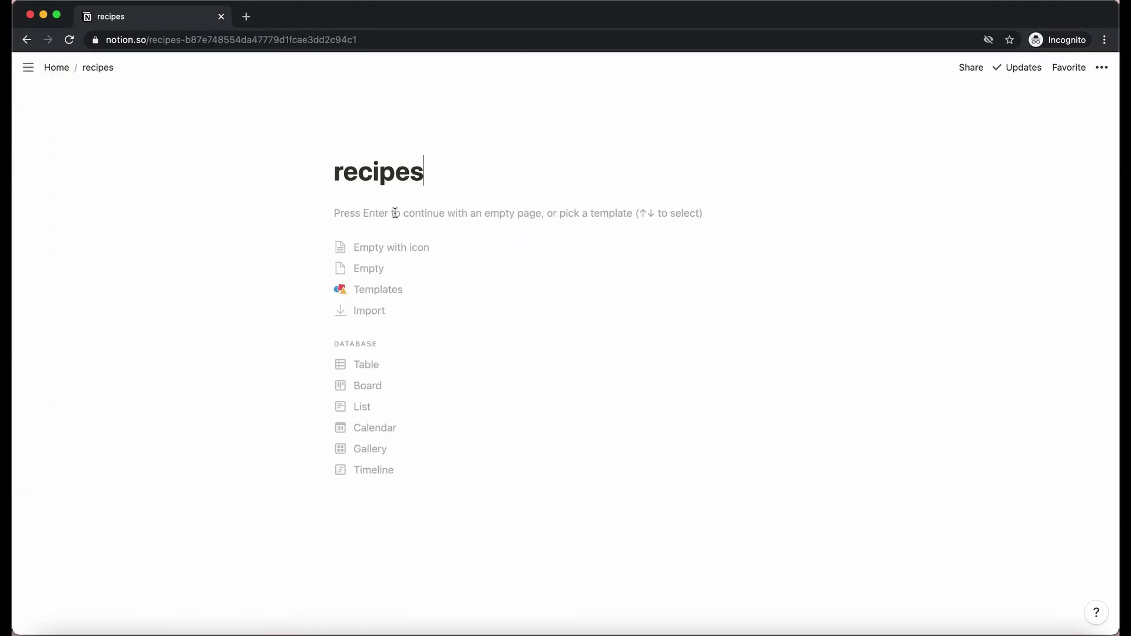
Put the linked navigation callout on the empty recipes page and go back to Home.
left_click(396, 266)
key("super+v")
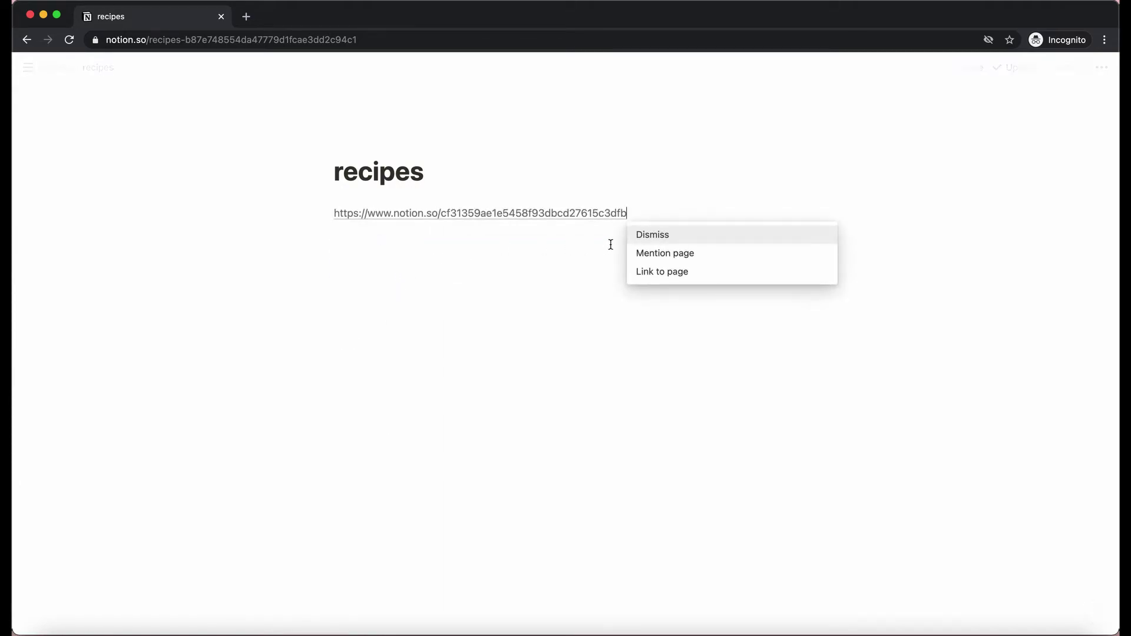
left_click(669, 275)
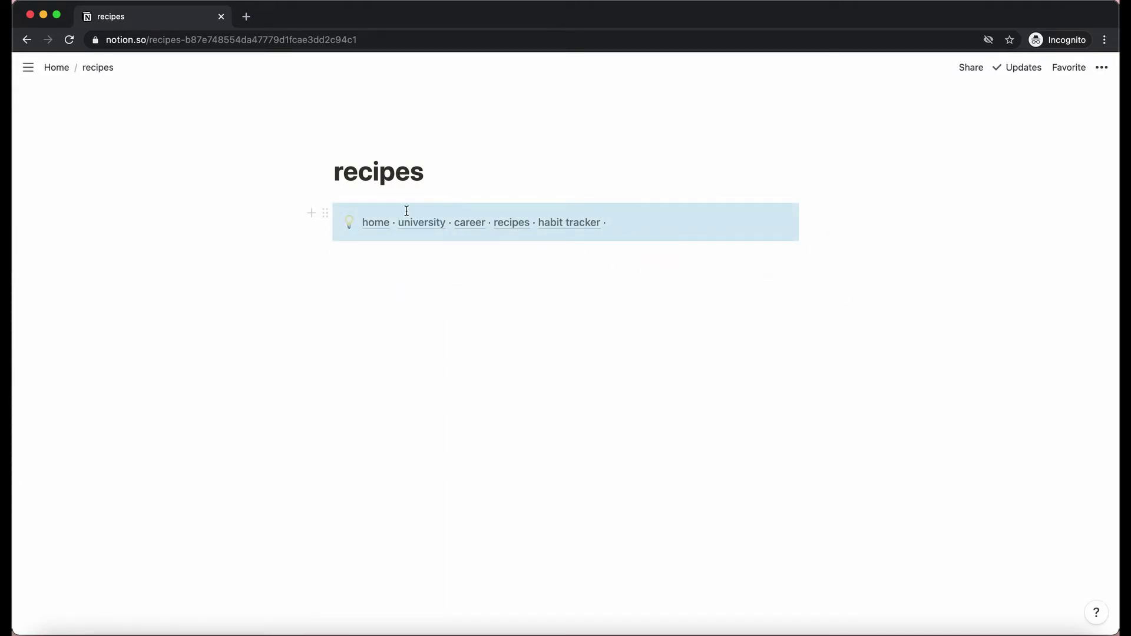
left_click(376, 223)
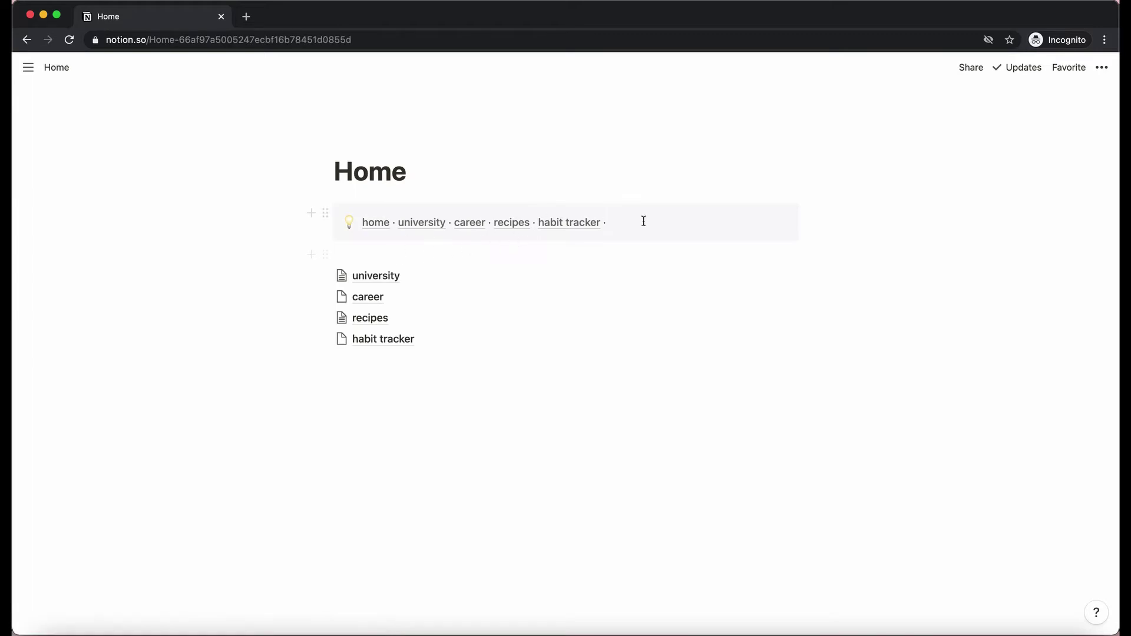
Check the callout on Home and recipes, tidy its end, and type 'film' after habit tracker.
left_click(647, 224)
left_click(507, 223)
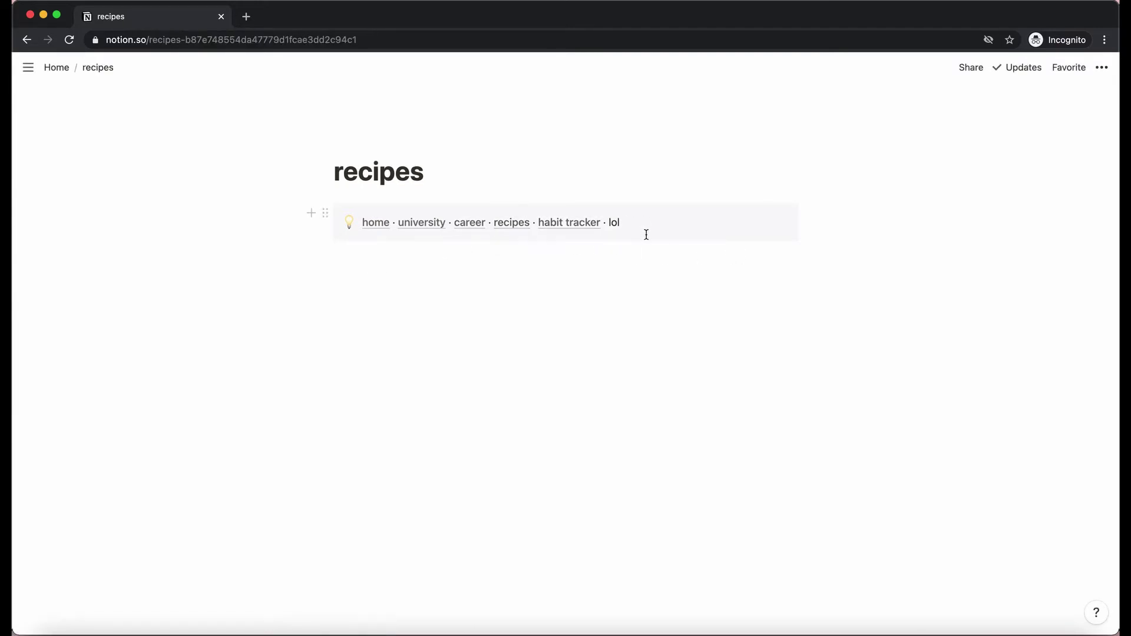
key("super+Tab")
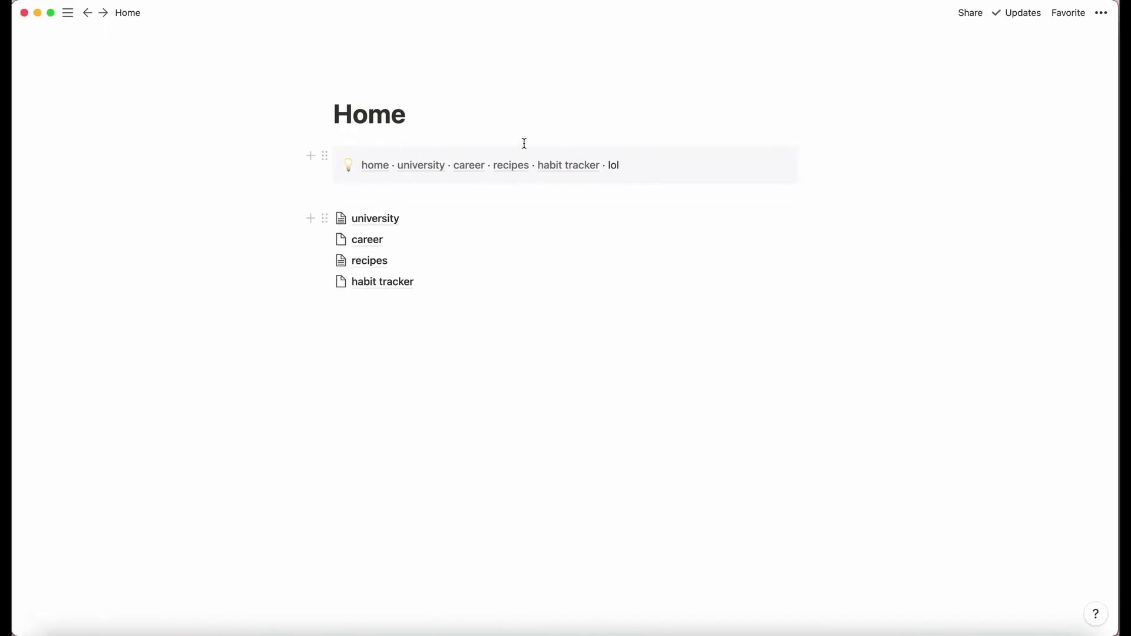
key("super+Tab")
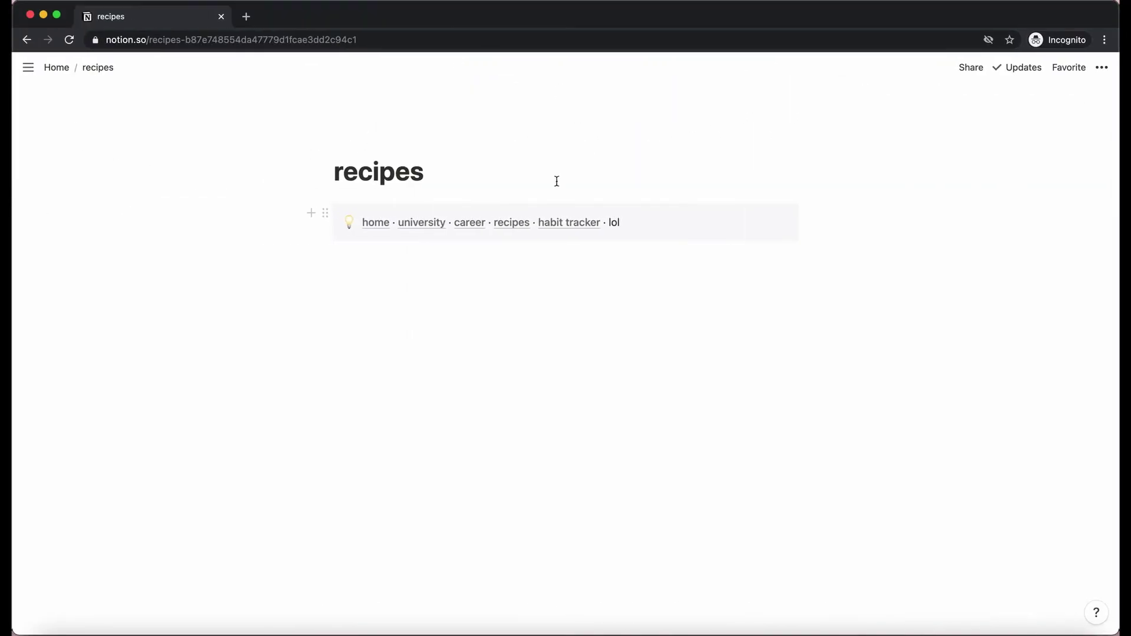
left_click(378, 234)
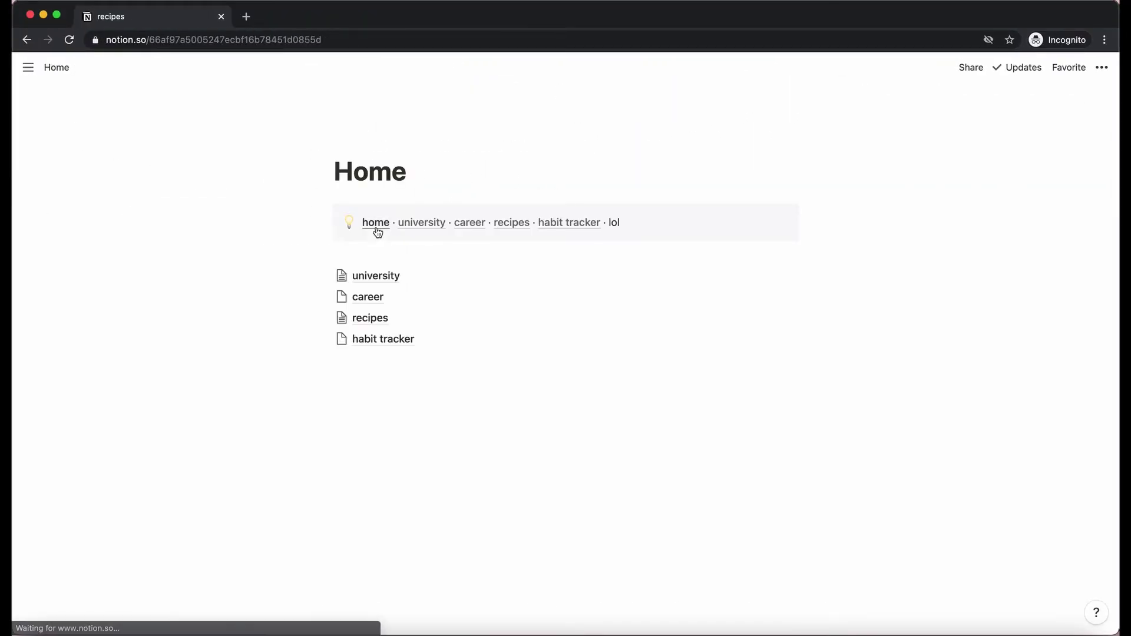
left_click(639, 225)
key("BackSpace")
key("BackSpace")
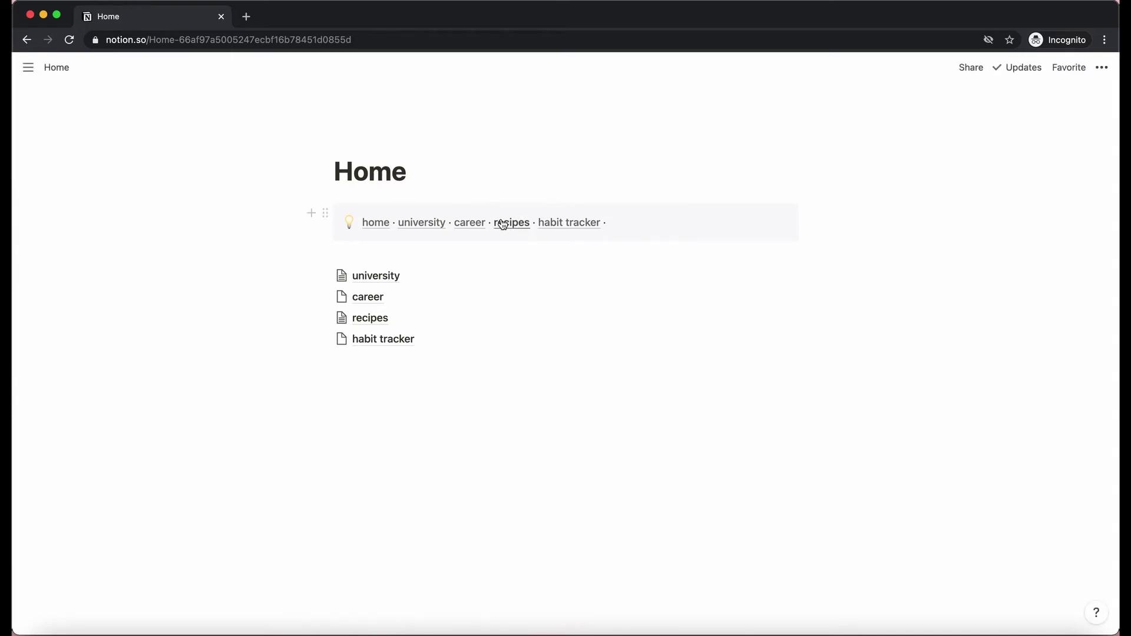
left_click(511, 222)
left_click(635, 228)
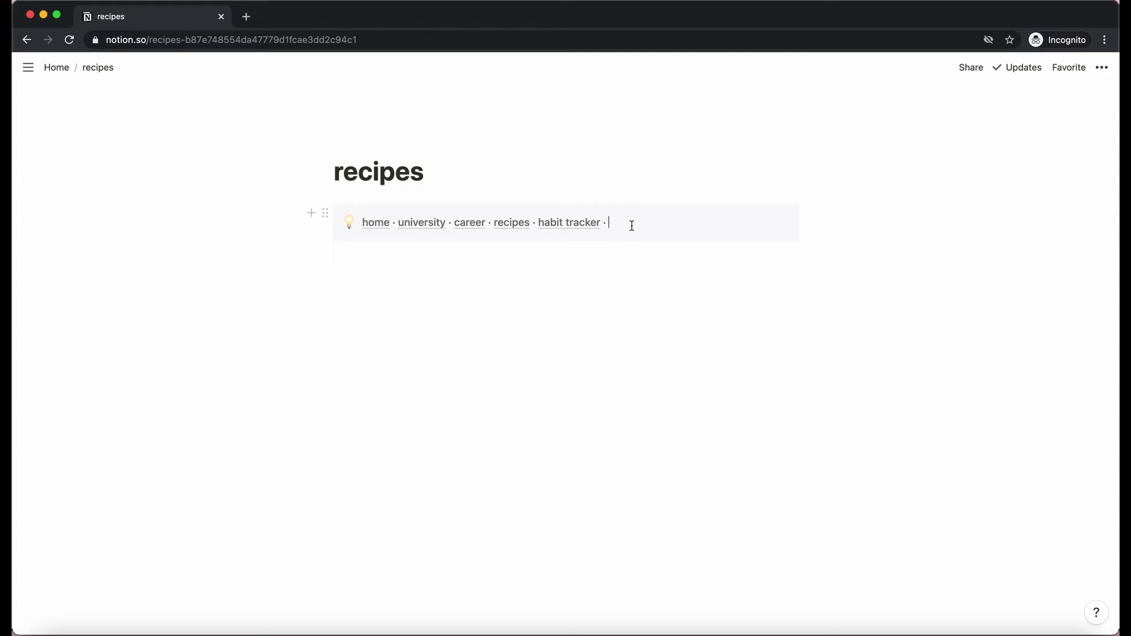
type("film tracker")
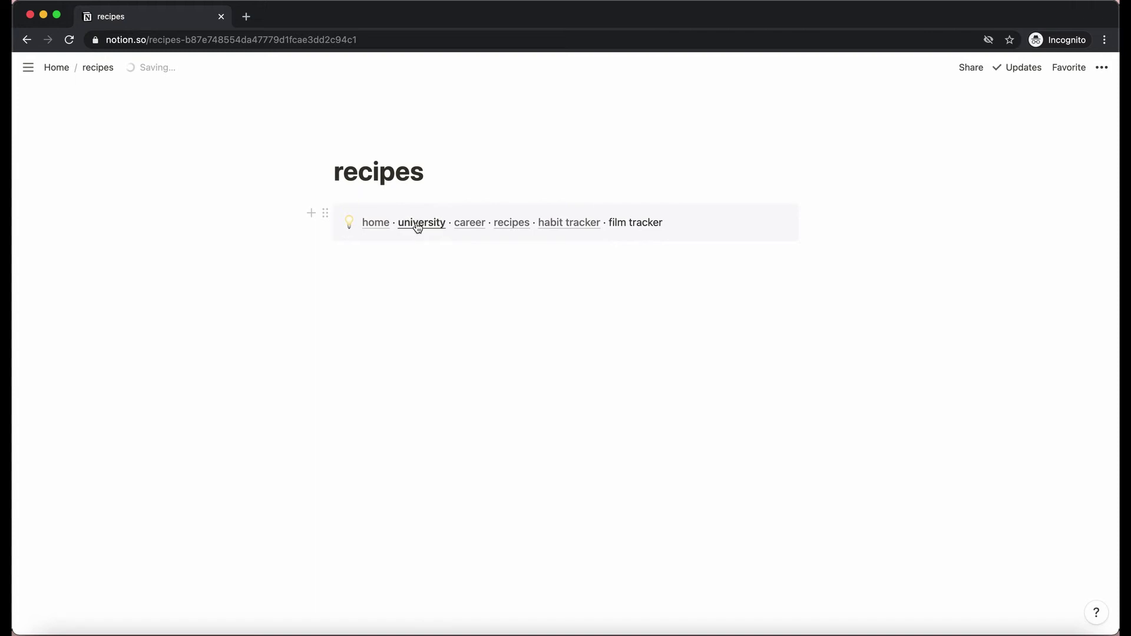
Add the linked navigation callout to the empty career page and return to Home.
left_click(417, 222)
left_click(470, 222)
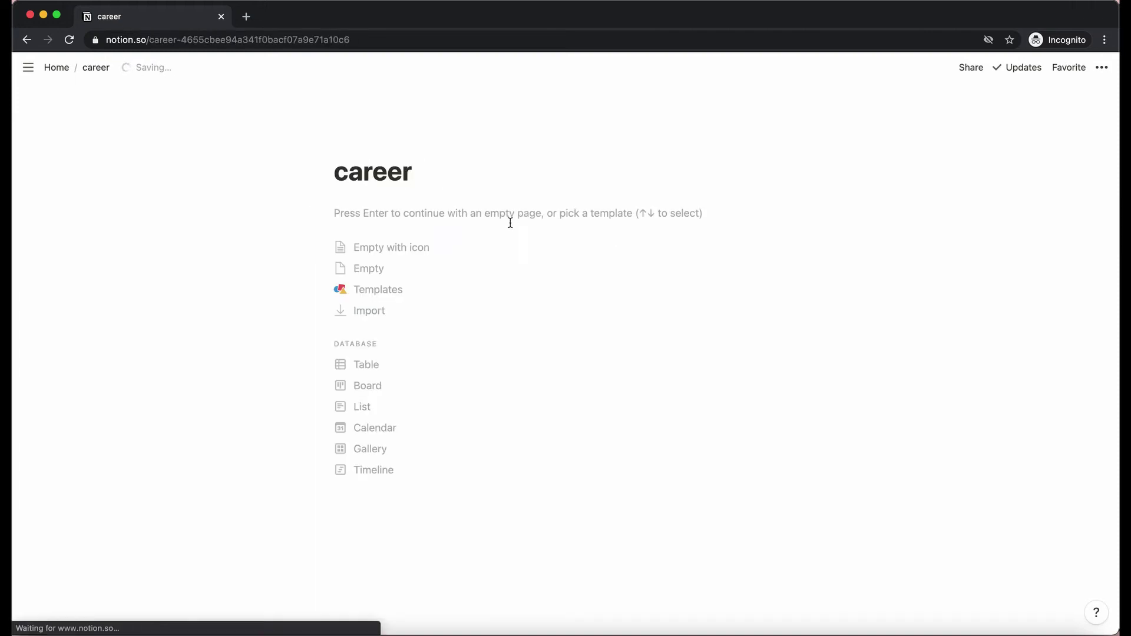
left_click(383, 268)
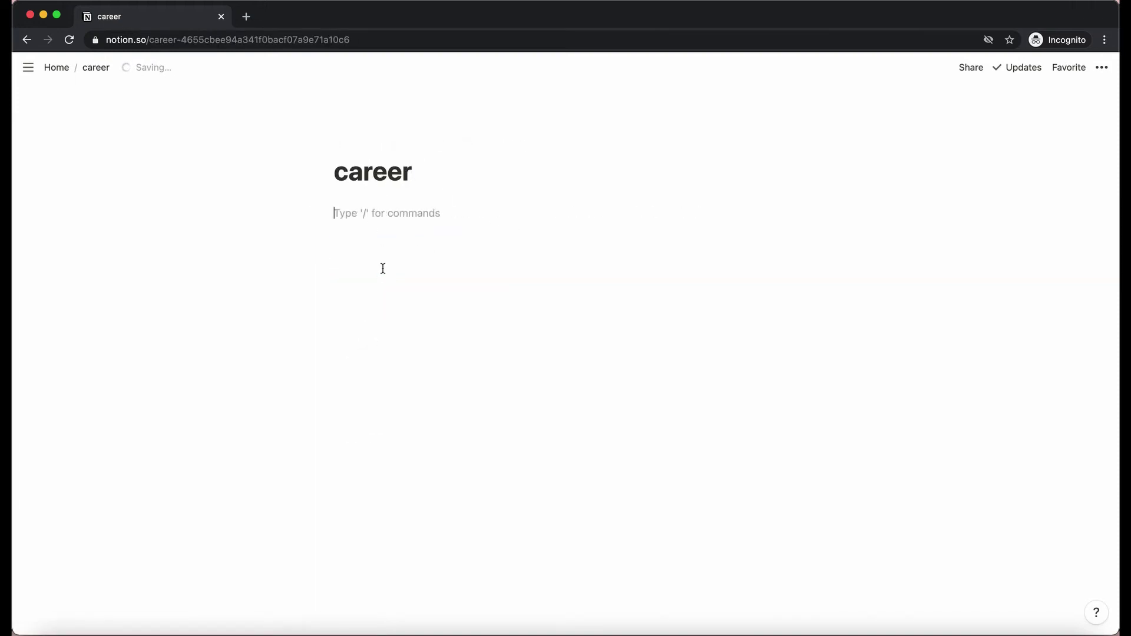
key("cmd+v")
left_click(682, 271)
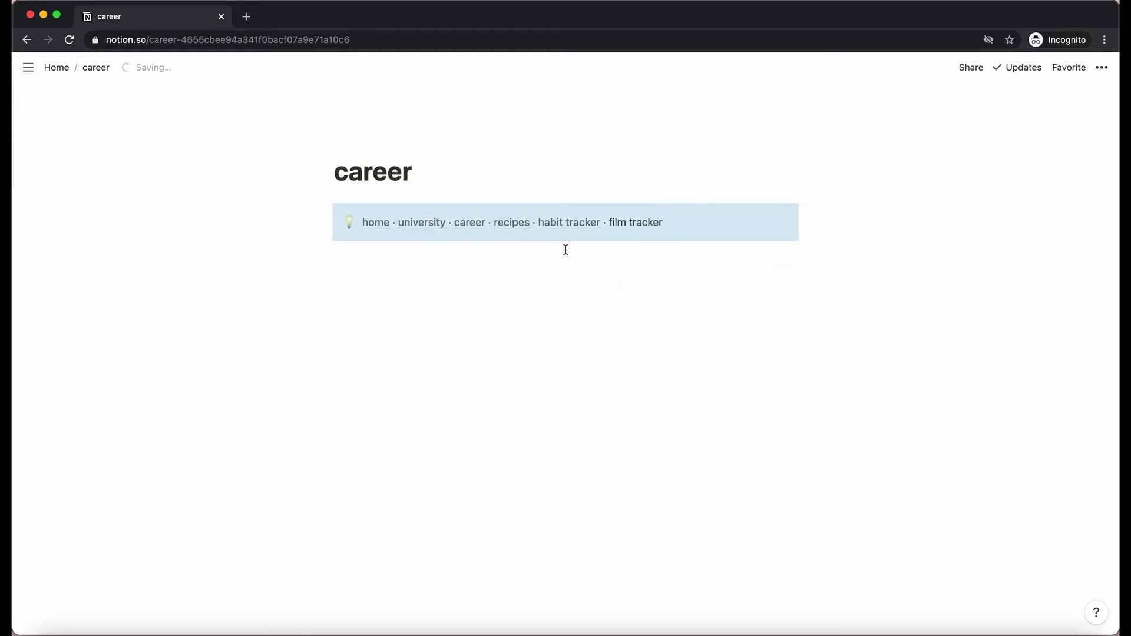
left_click(368, 222)
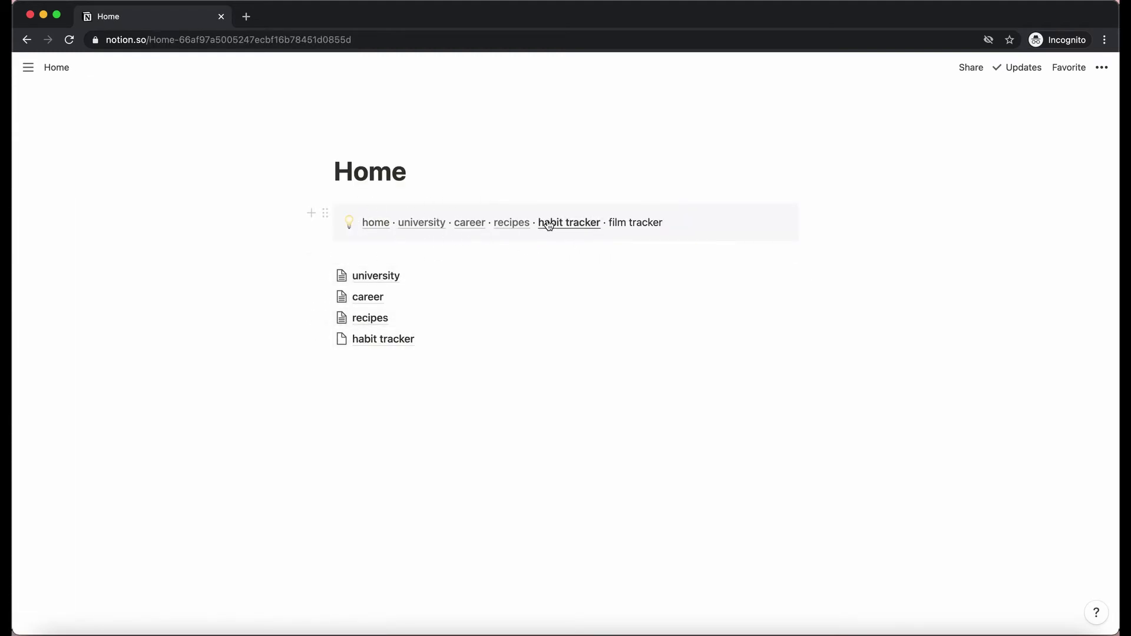
Paste the linked navigation callout onto the empty habit tracker page, then go back Home.
left_click(325, 339)
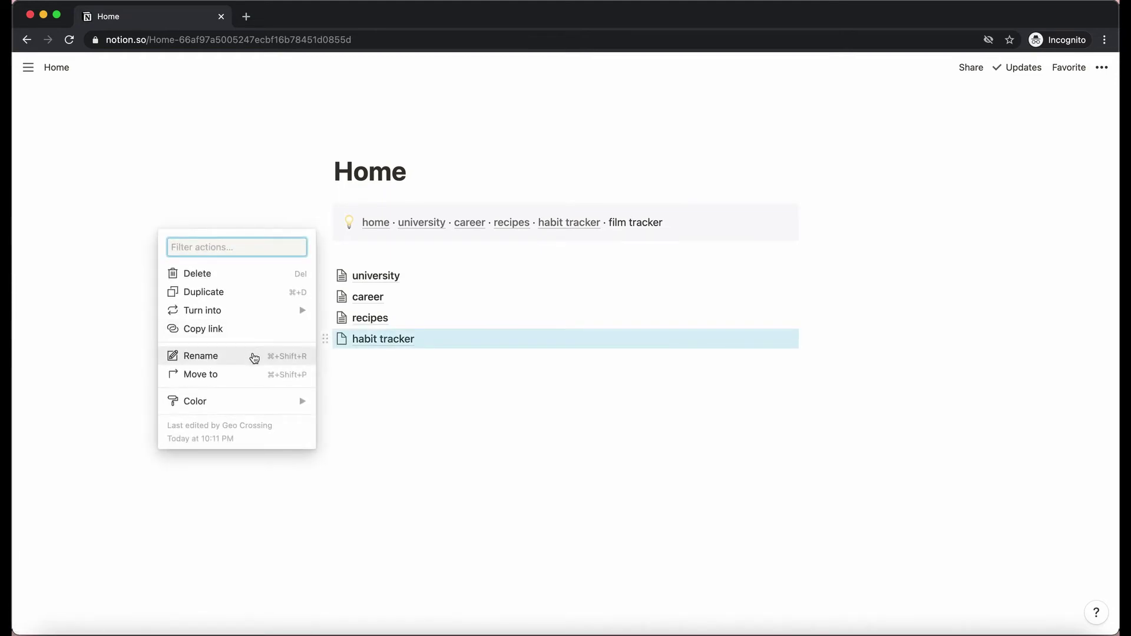
left_click(548, 243)
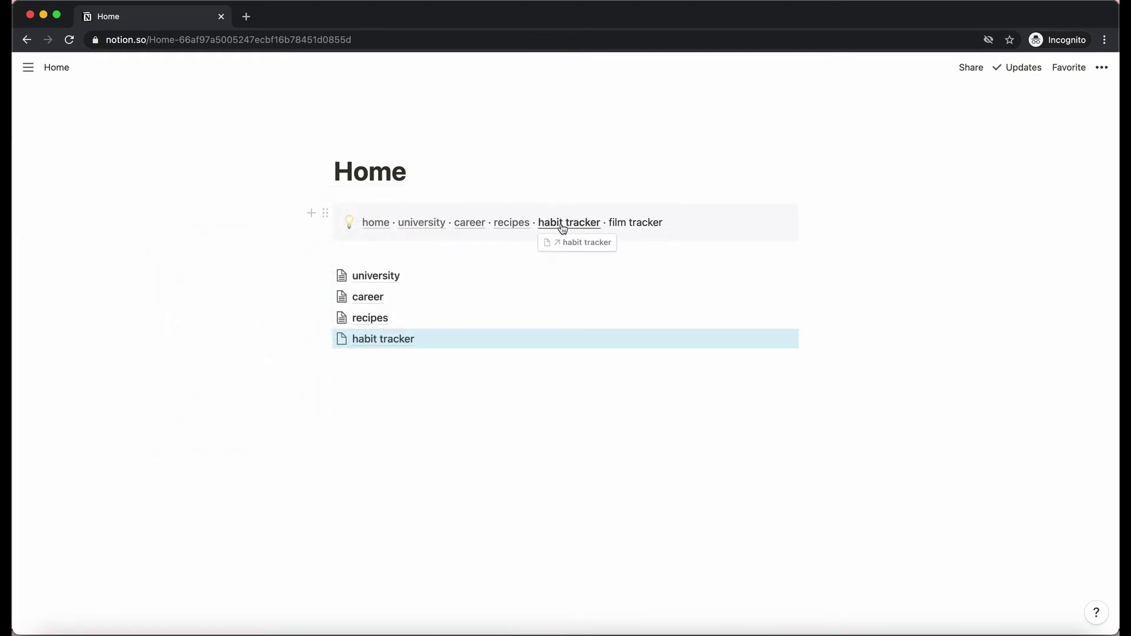
left_click(561, 225)
left_click(425, 265)
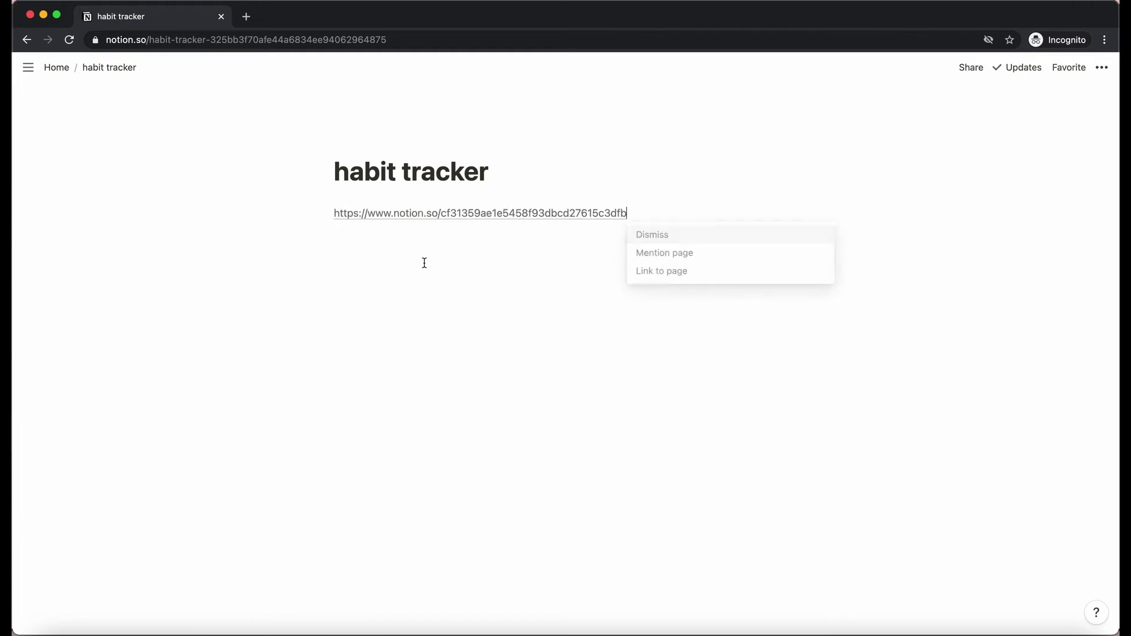
left_click(648, 272)
left_click(376, 222)
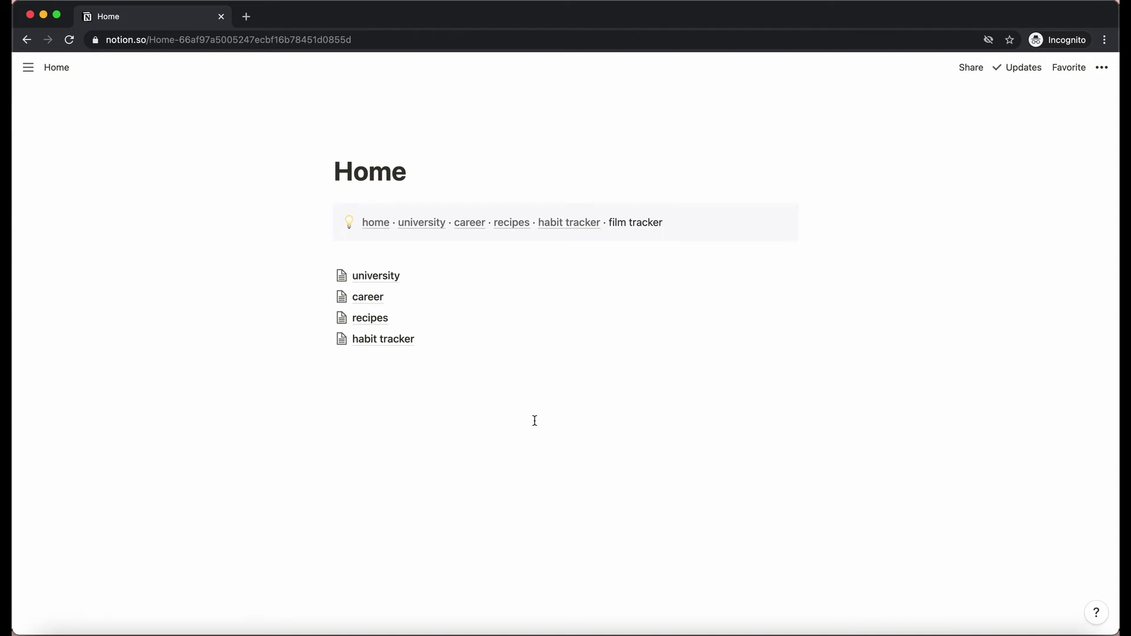
Duplicate the Home navigation callout and append 'lol' to the copy.
left_click(325, 213)
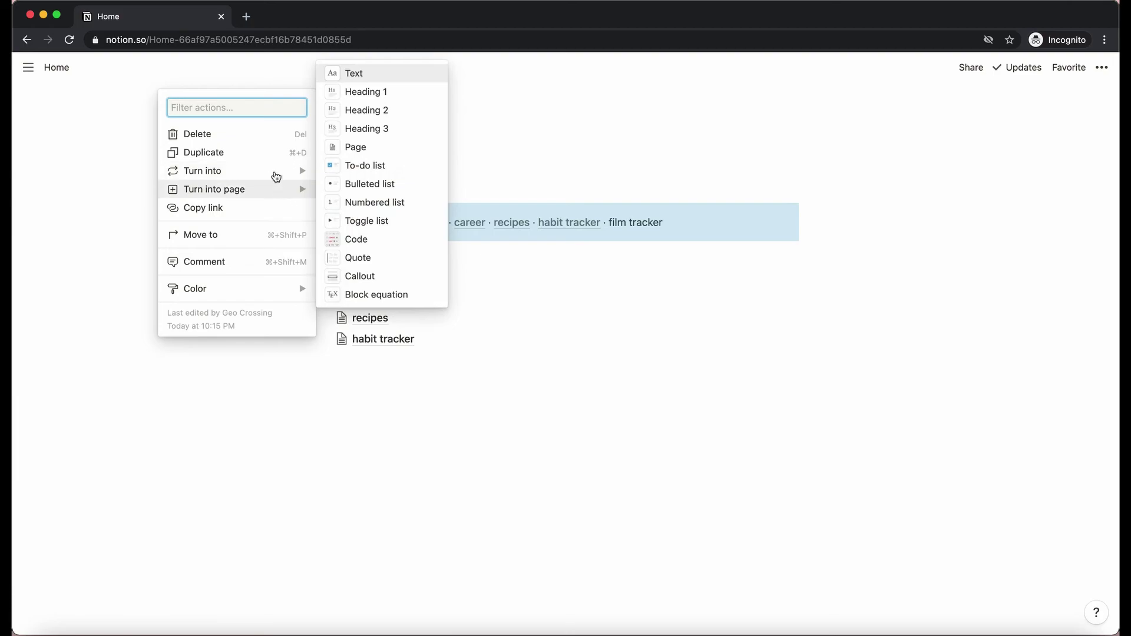
left_click(270, 152)
left_click(687, 265)
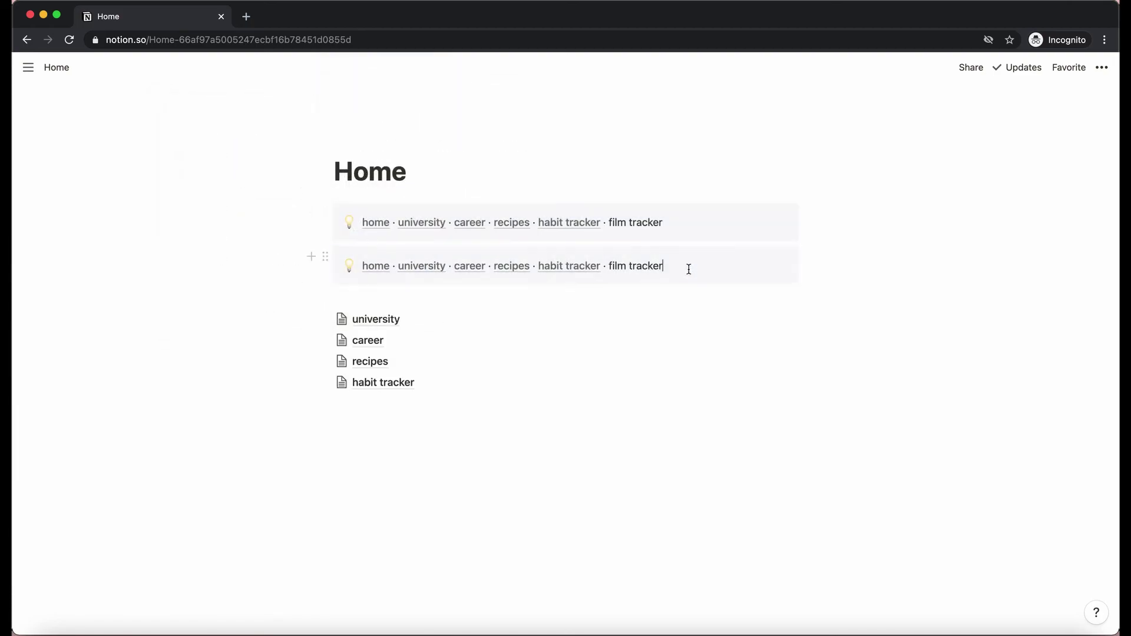
type("lol")
Confirm career, recipes and habit tracker lack the edit, then delete the duplicate callout.
left_click(478, 224)
left_click(511, 224)
left_click(560, 223)
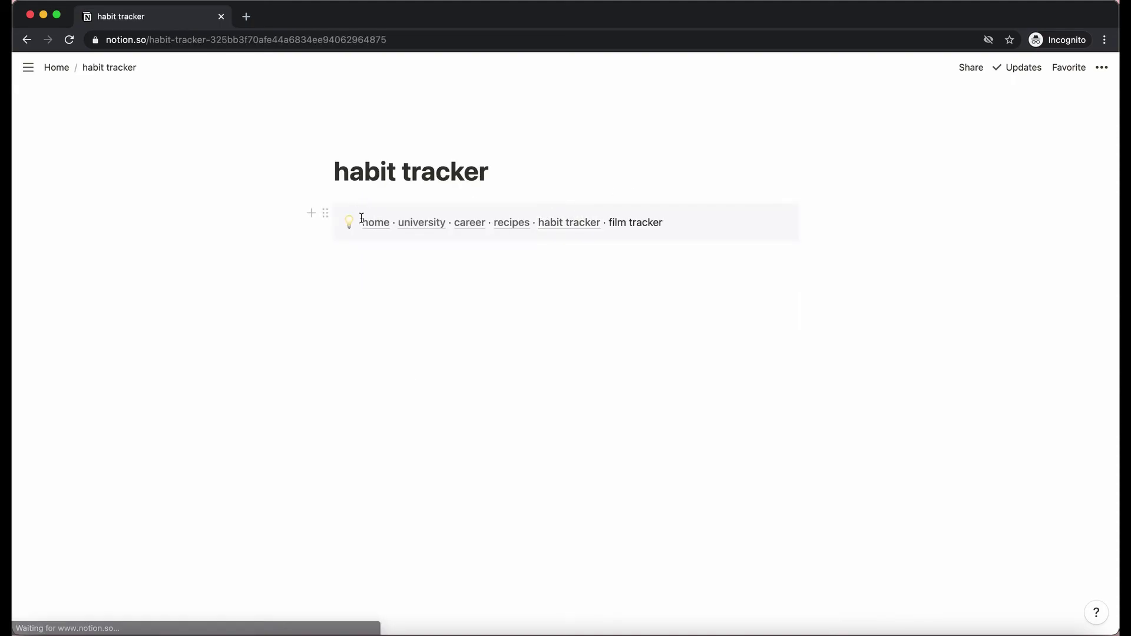
left_click(364, 220)
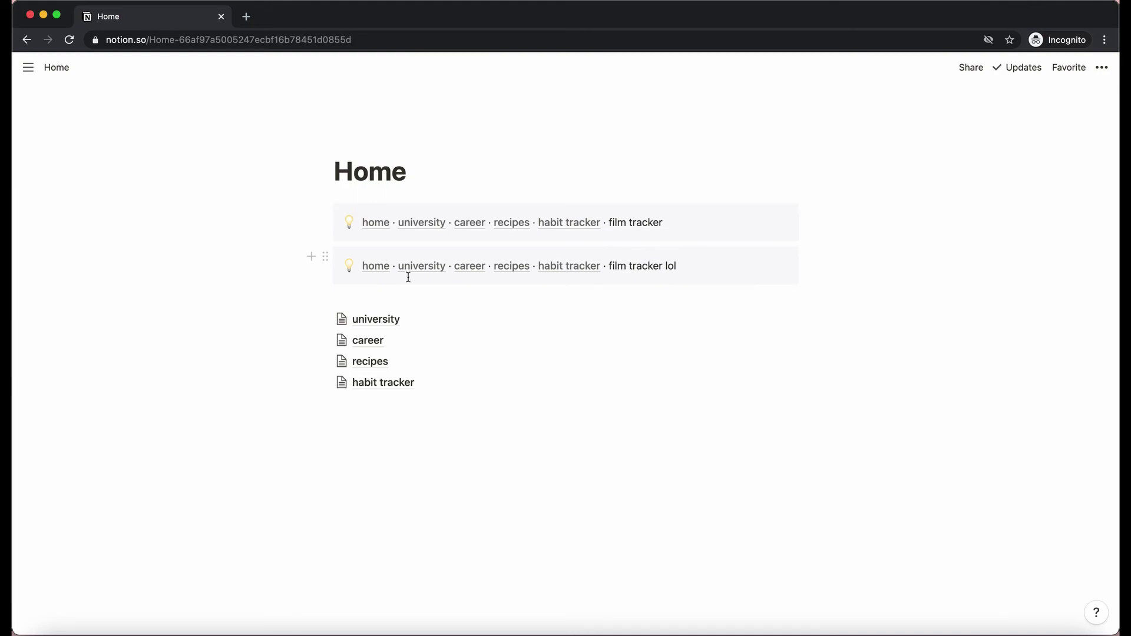
left_click(326, 257)
left_click(265, 178)
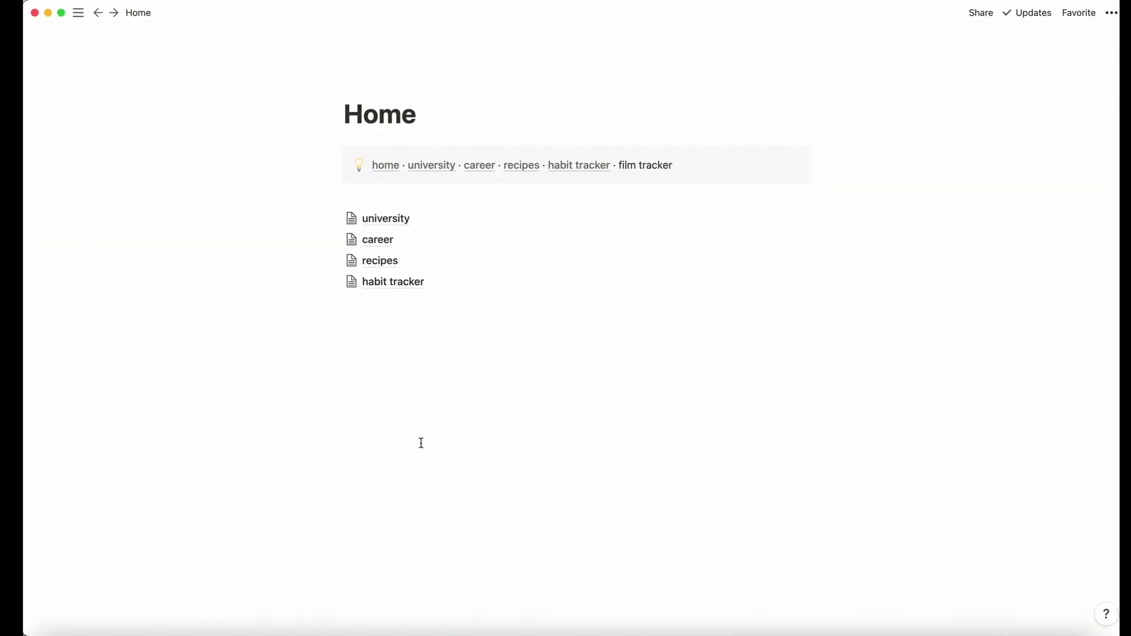
left_click(506, 167)
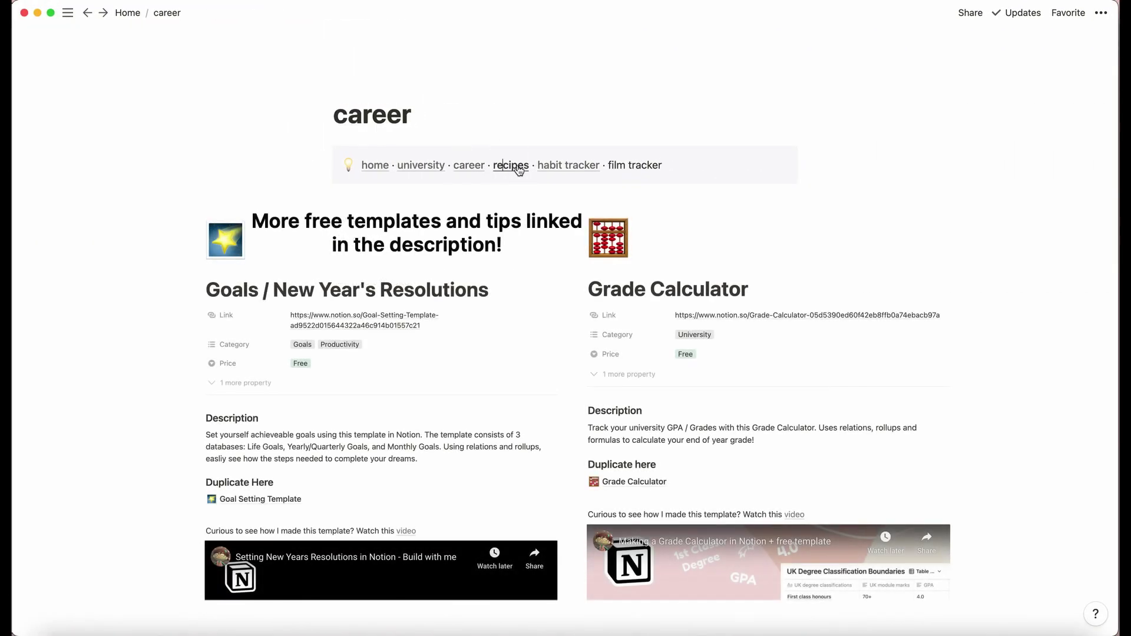
left_click(572, 166)
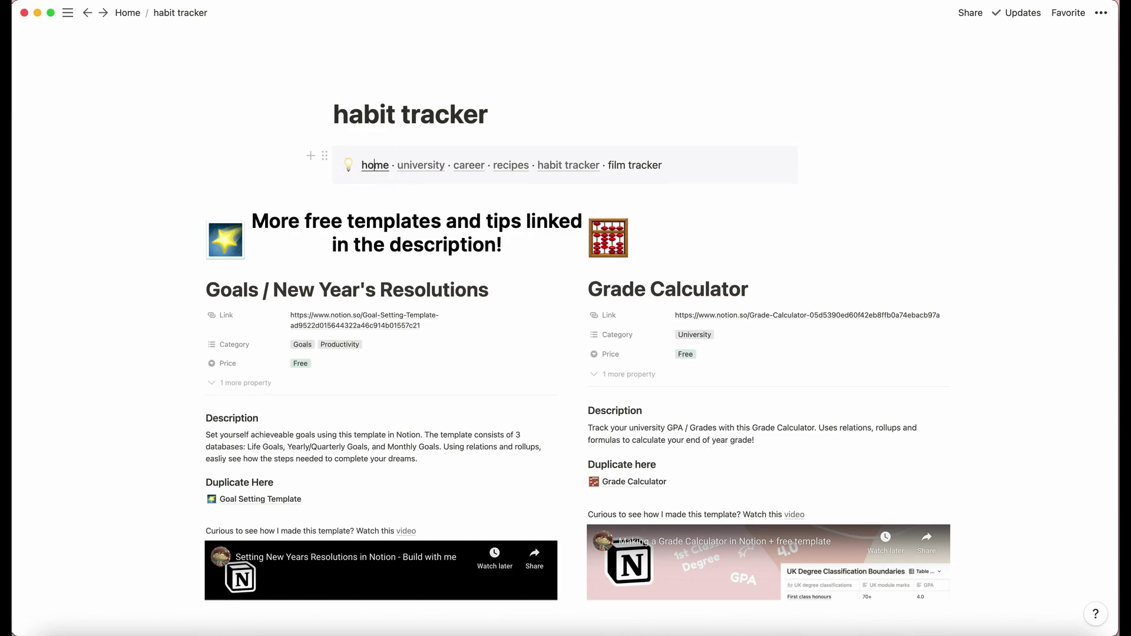
left_click(375, 165)
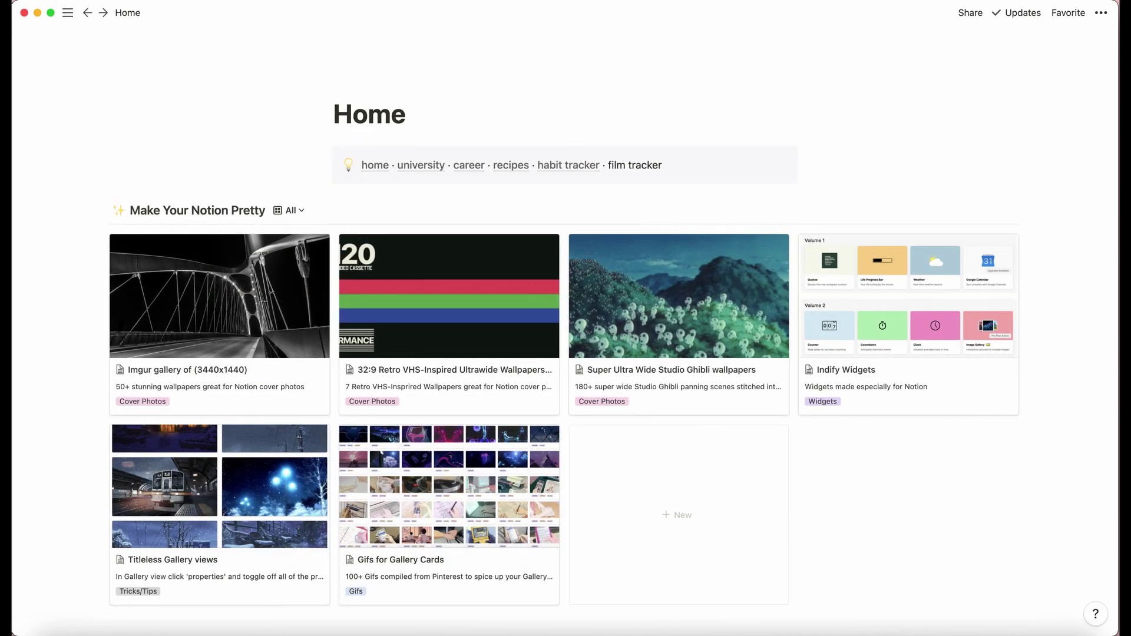